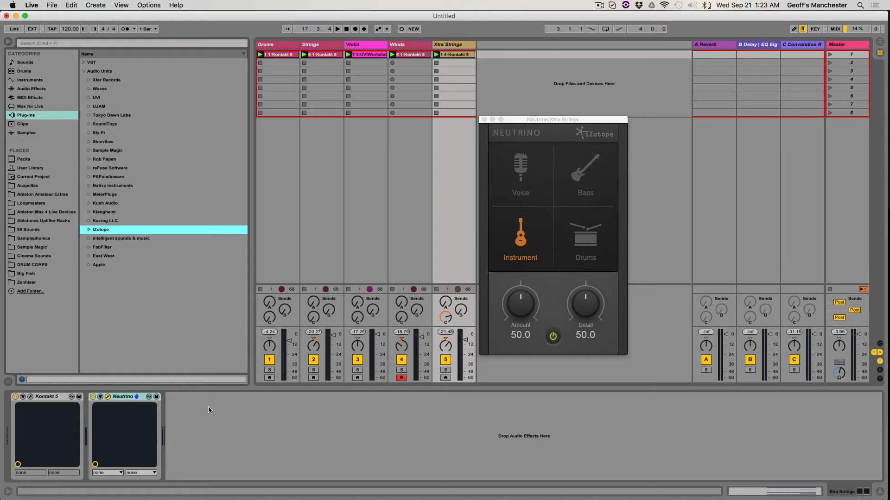
Solo the Drums track and launch its first clip to hear it alone
click(265, 180)
key(space)
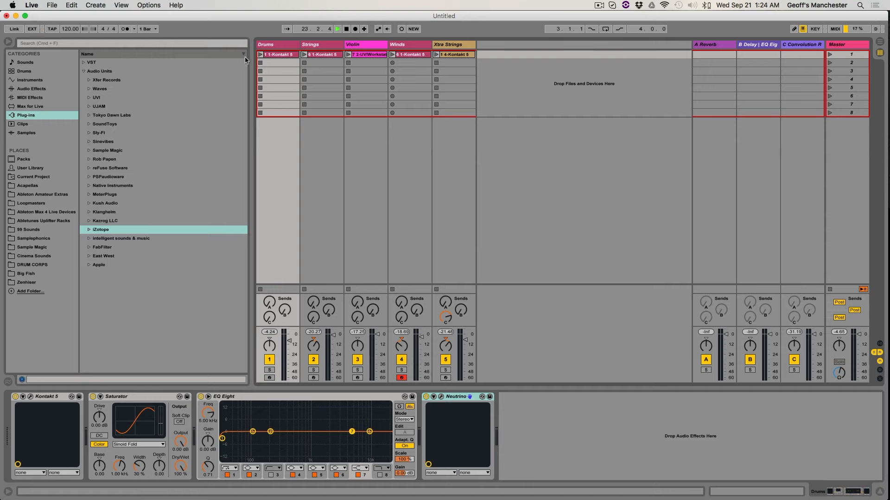
click(265, 46)
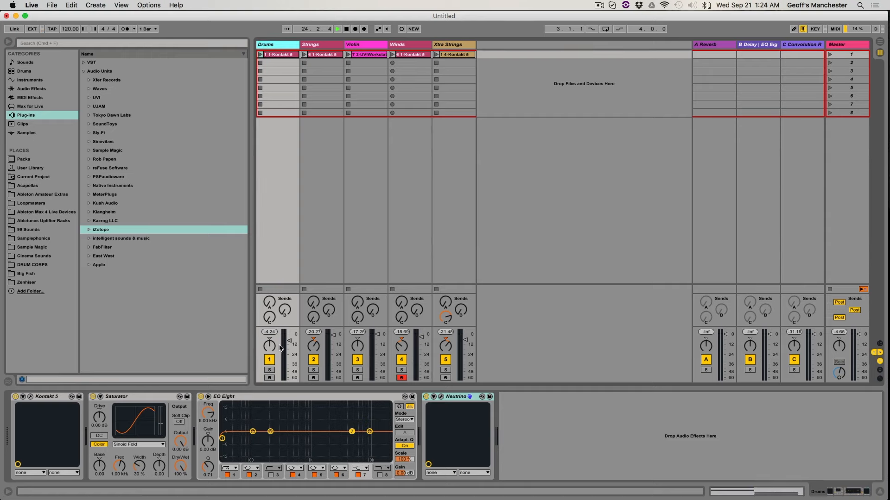
click(269, 370)
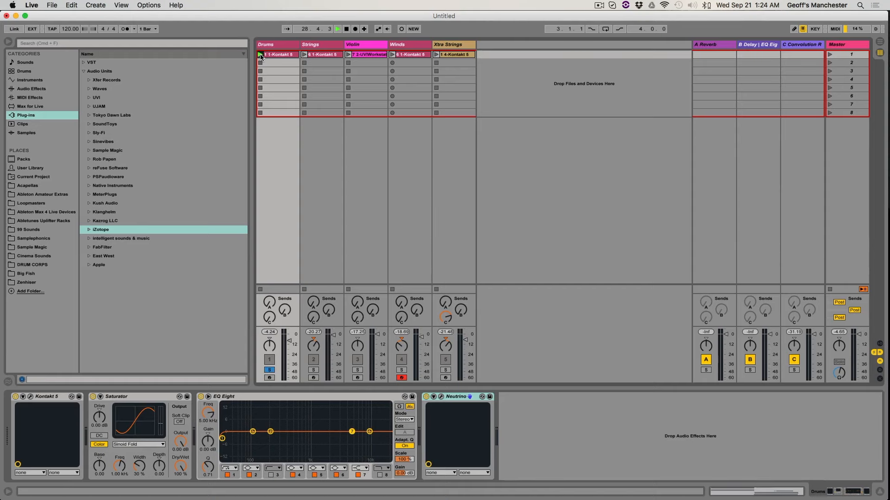
click(260, 55)
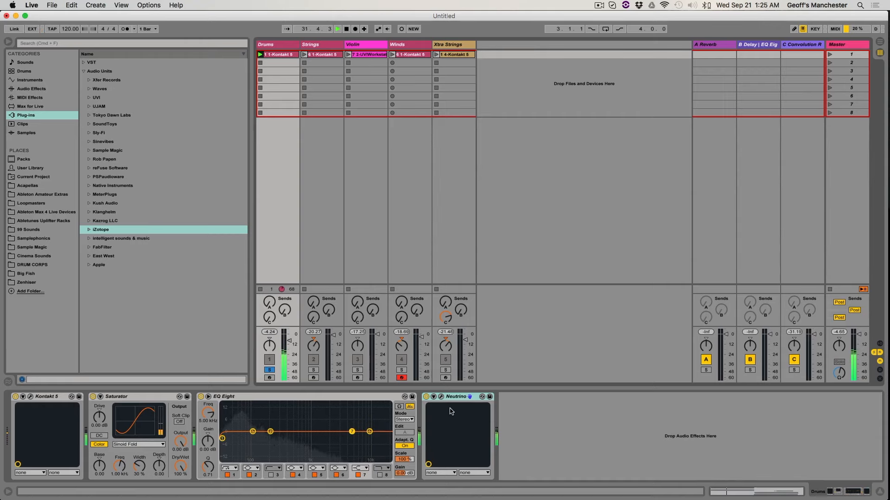
Open the Neutrino plug-in on the Drums track, move its window over the empty session area, and select Drums mode
click(440, 397)
drag(142, 44, 515, 43)
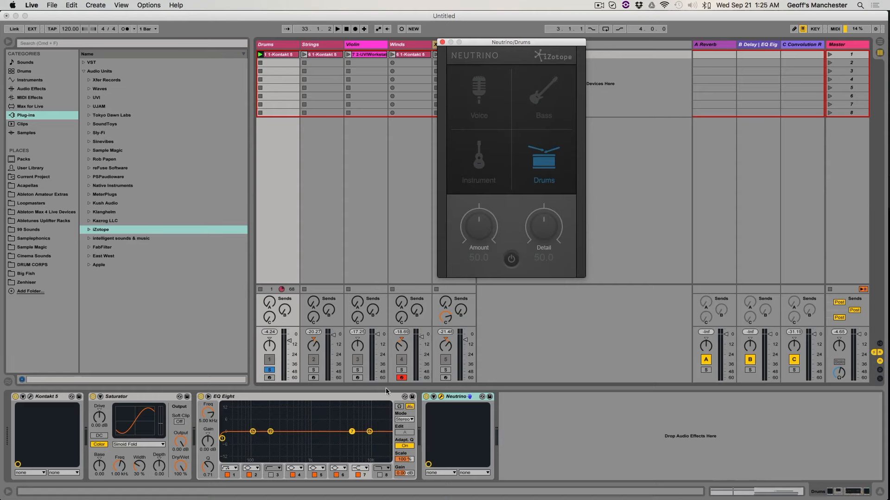
click(529, 173)
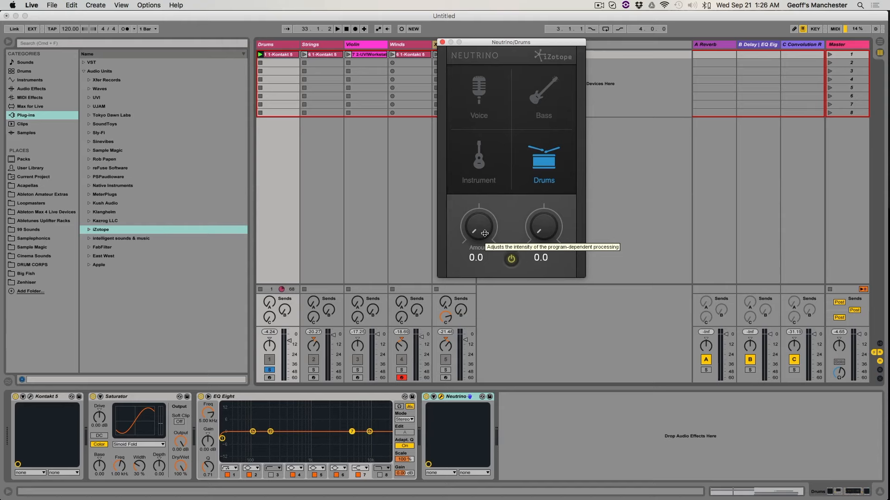
Raise Neutrino's Amount to 94.8 and Detail to 91.6 on the Drums track while it plays
key(space)
drag(485, 233, 490, 121)
drag(539, 224, 546, 166)
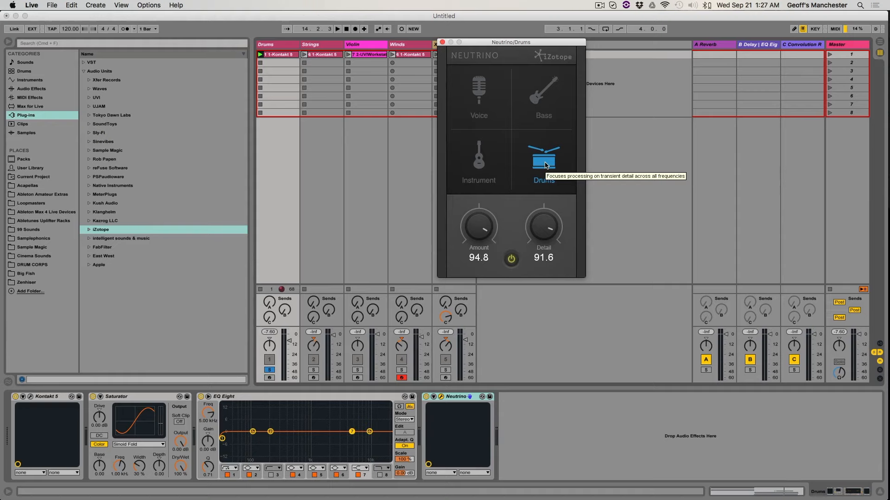
Lower the Drums Neutrino's Detail to 71.2 and compare the playing drums with processing bypassed and enabled
drag(541, 232, 531, 350)
key(space)
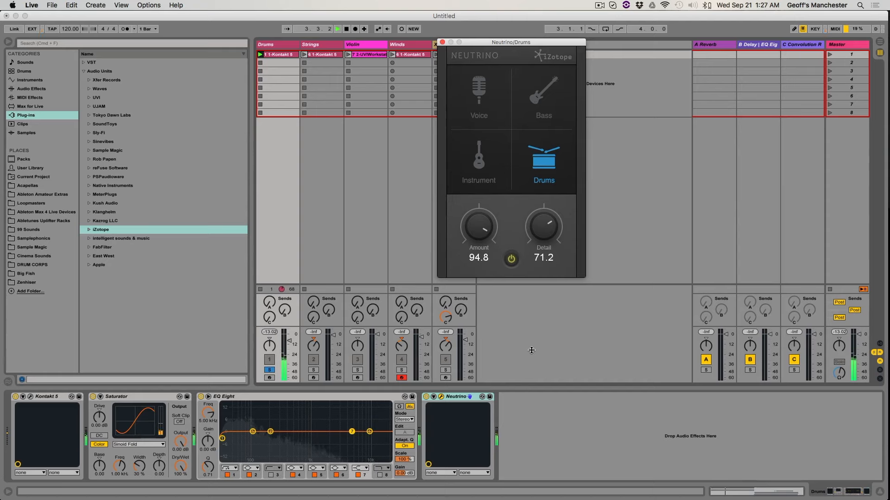
click(512, 259)
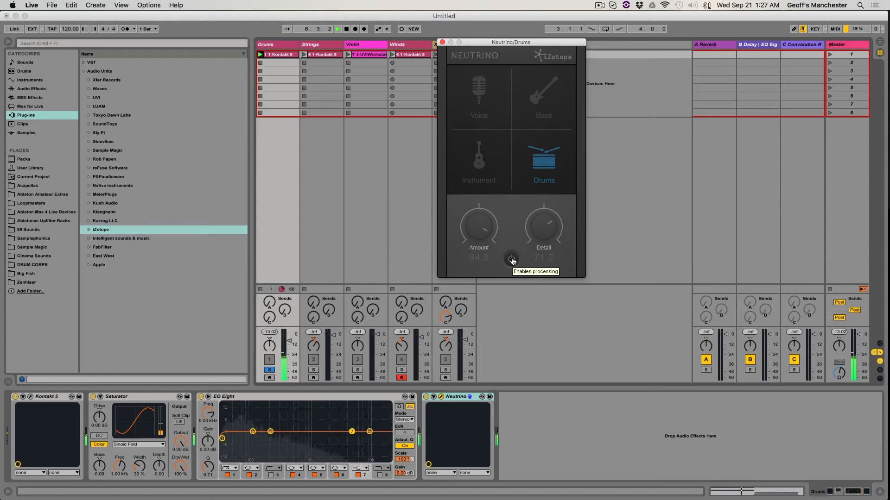
click(512, 259)
Raise the Drums Neutrino's Detail to 100.0 and toggle its processing off and on repeatedly to compare the sound
drag(538, 234, 541, 198)
click(512, 259)
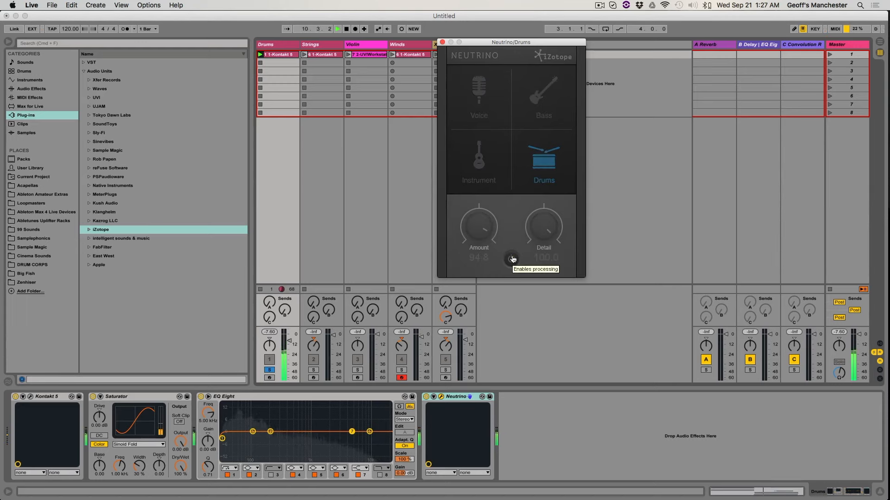
click(512, 259)
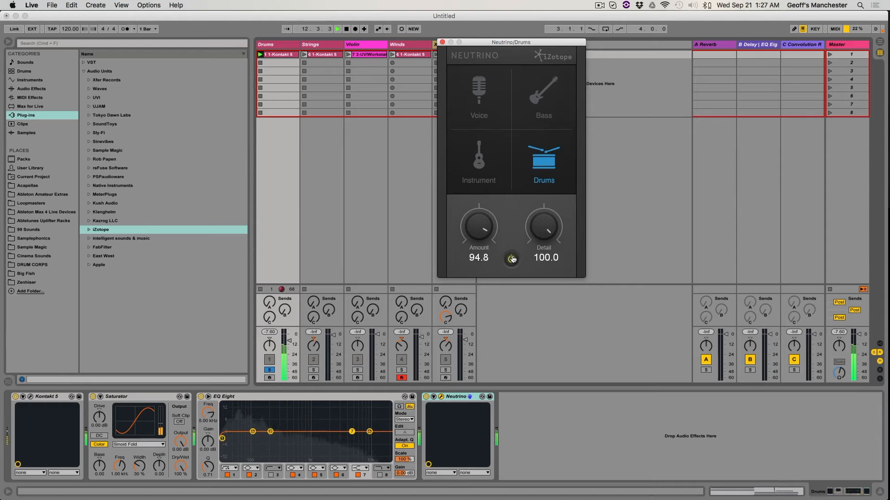
click(512, 259)
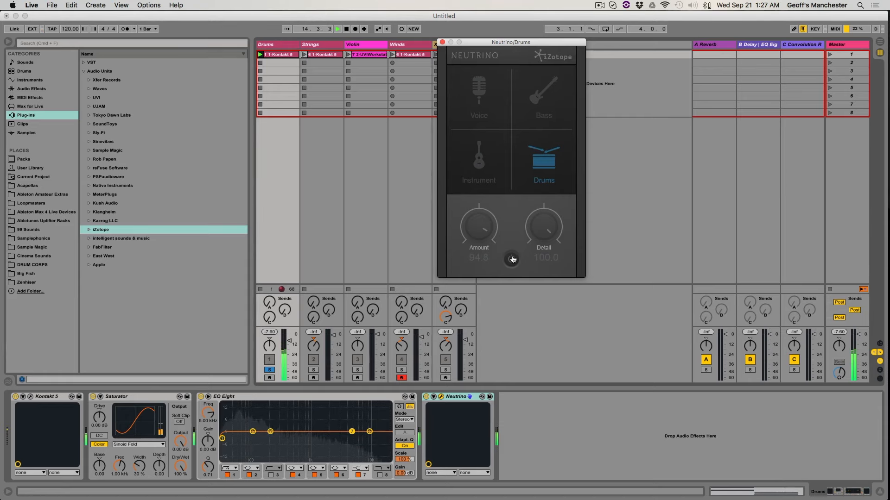
click(512, 259)
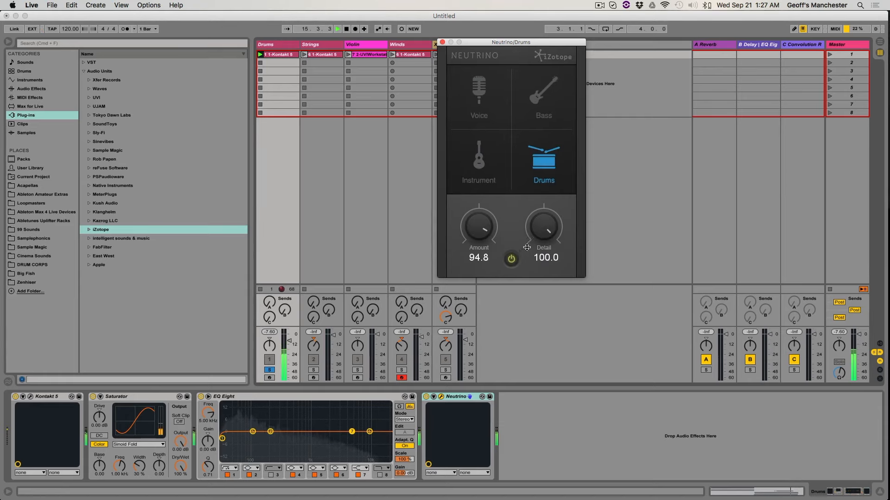
drag(540, 239, 528, 272)
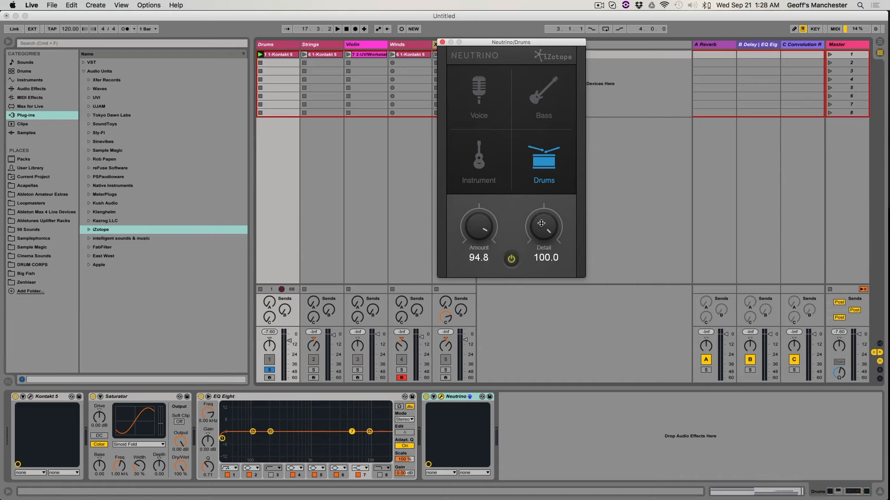
During drum playback, sweep Neutrino's Detail to 0.0 and back up to 99.6, and reduce Amount to 33.6
key(space)
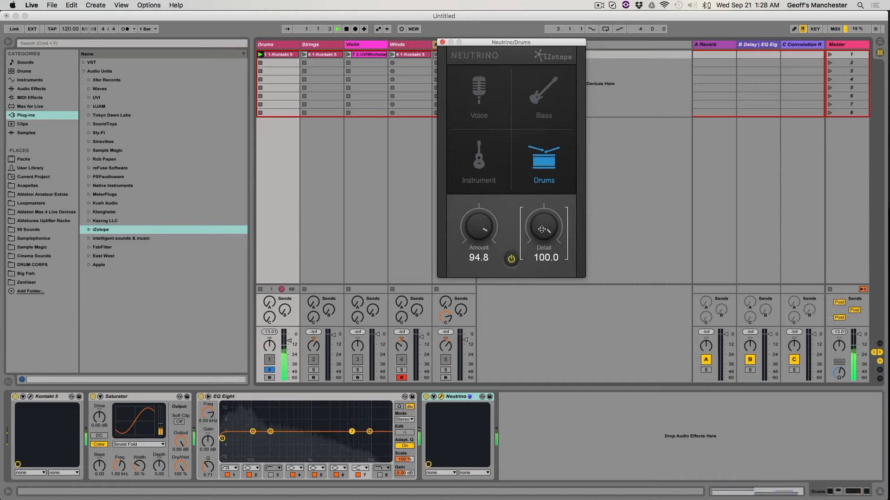
drag(543, 227, 550, 324)
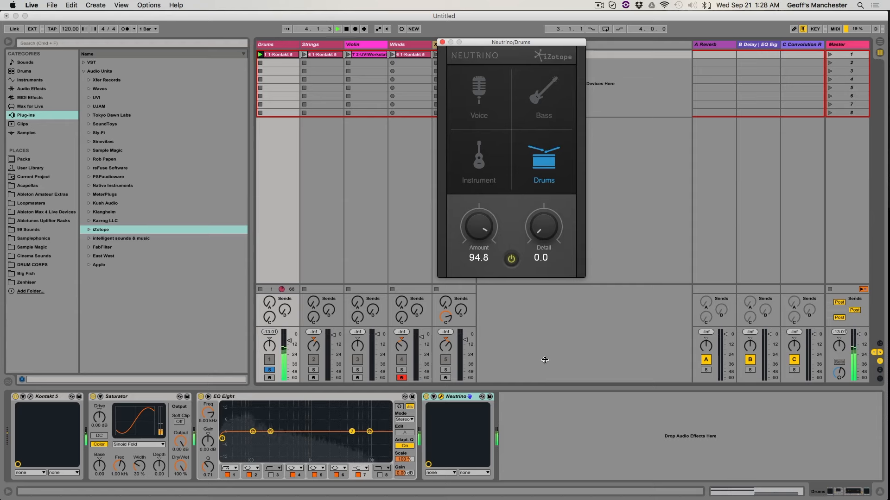
drag(545, 360, 565, 116)
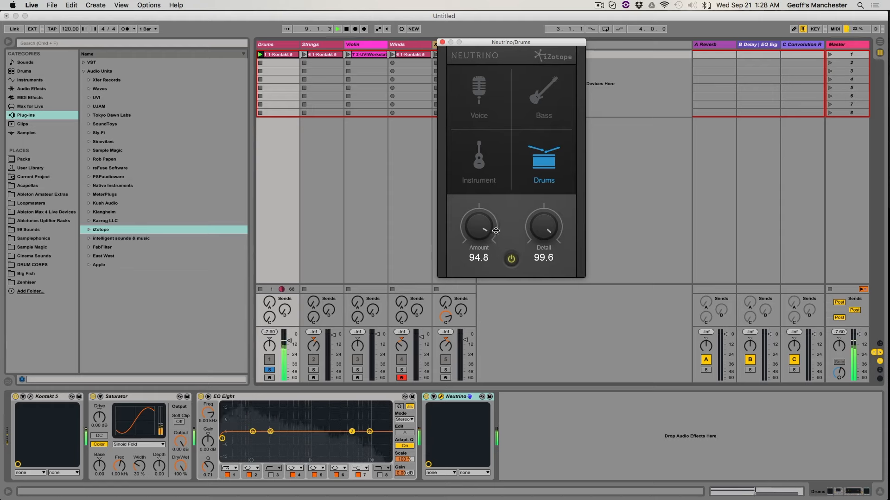
drag(485, 227, 474, 296)
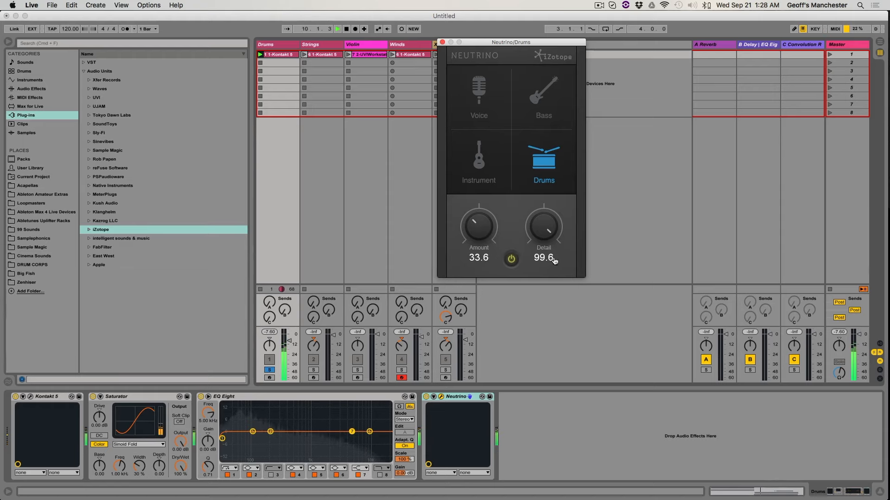
Set both Amount and Detail to 100.0 in the Drums track's Neutrino, listen, and stop playback
drag(544, 227, 479, 271)
drag(481, 219, 482, 116)
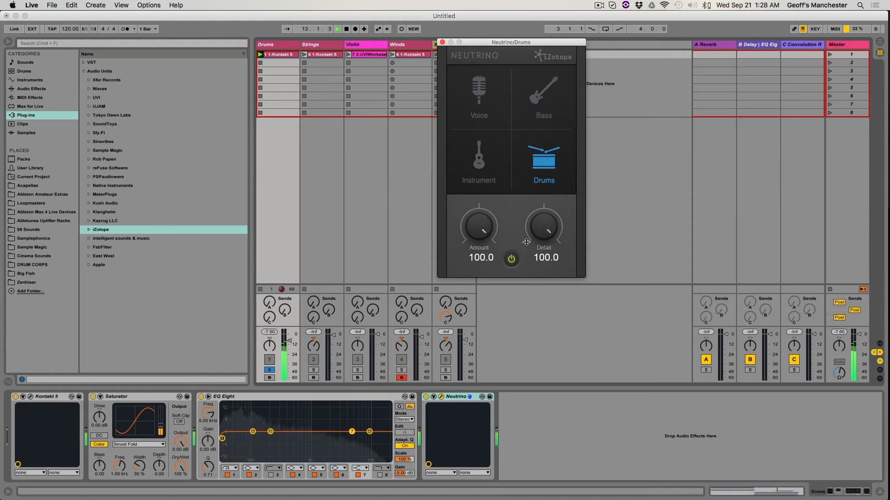
drag(544, 222, 543, 223)
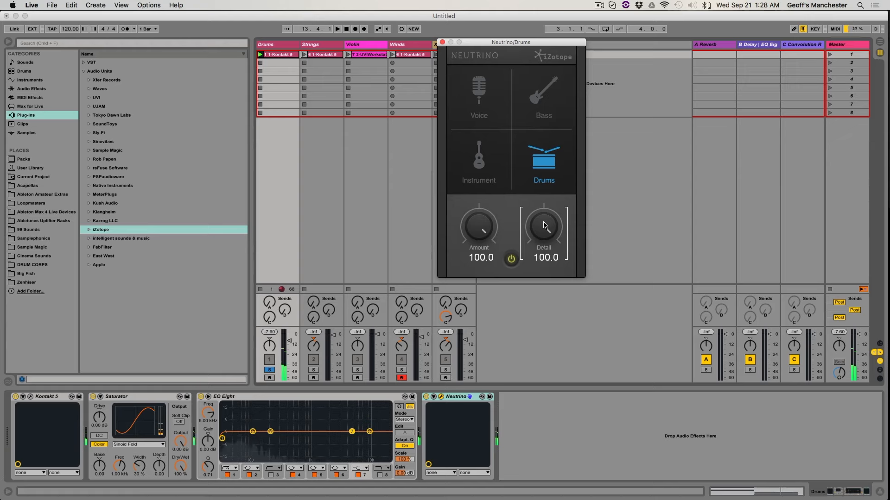
drag(543, 225, 521, 221)
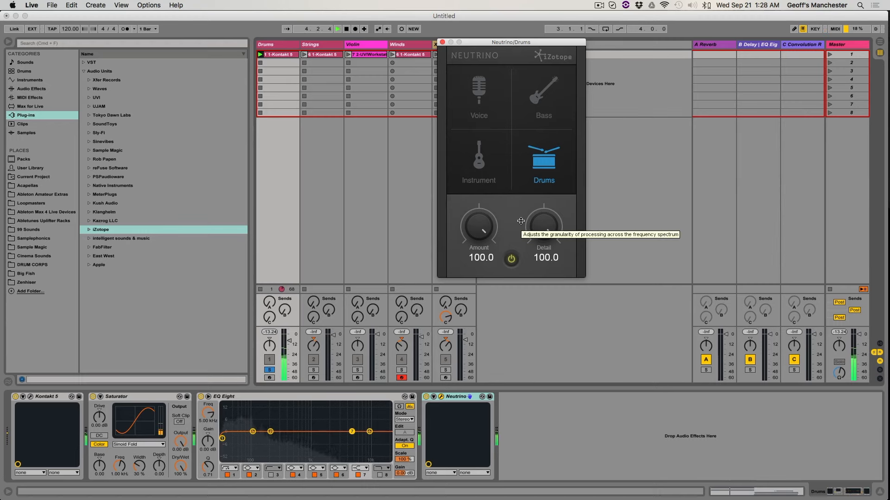
key(space)
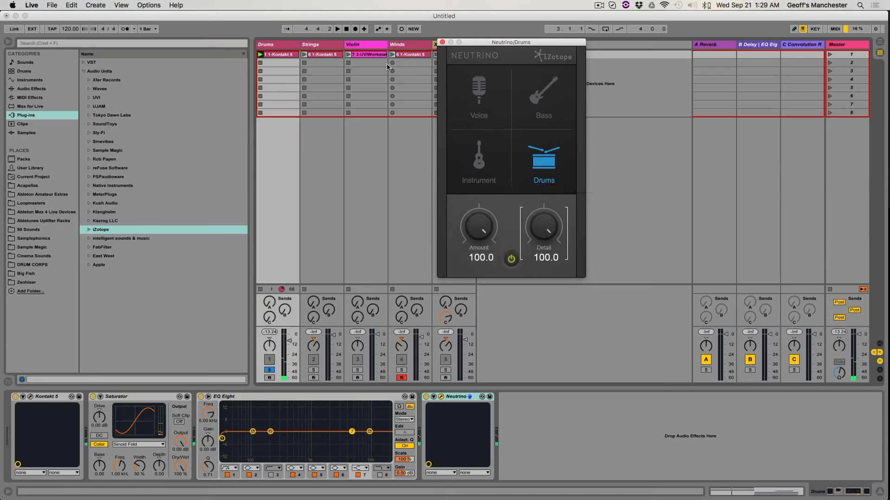
Launch the first Strings clip soloed and set its Neutrino's Amount to 70.0 in Instrument mode
click(304, 54)
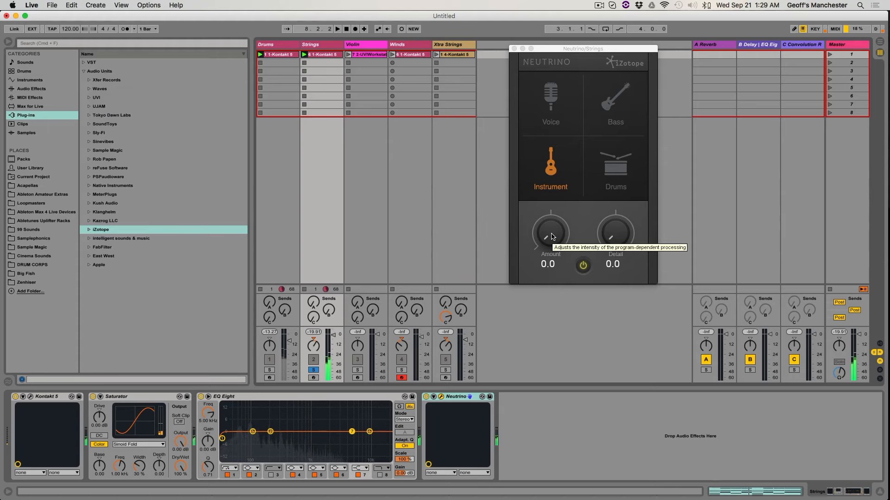
drag(551, 237, 566, 155)
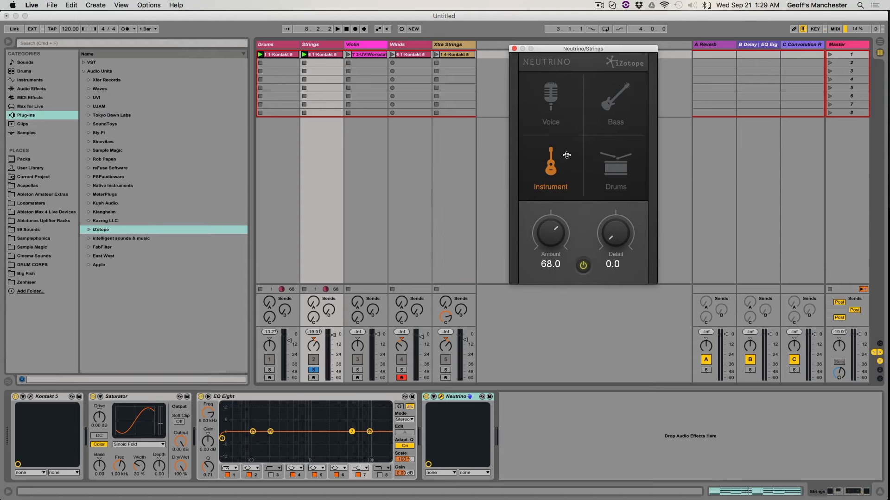
drag(555, 233, 555, 232)
key(space)
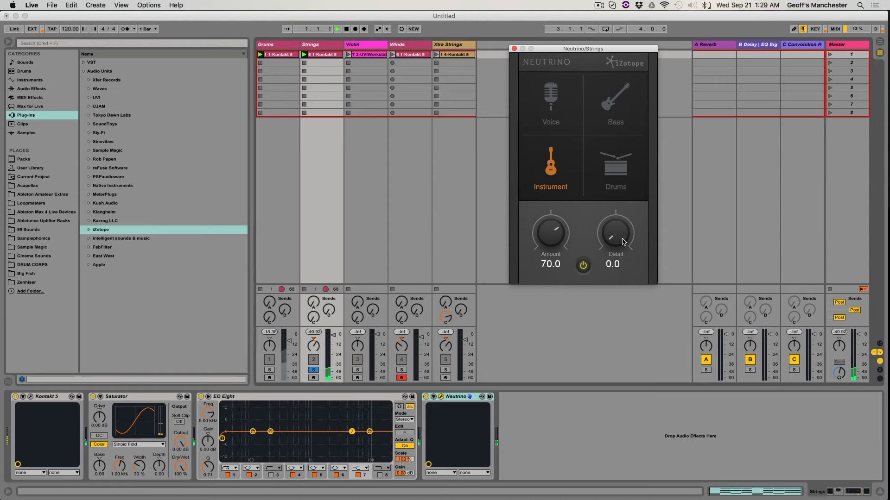
Sweep the Strings Neutrino's Detail between 0.0 and 100.0 during playback, finishing at 4.0
mouse_move(623, 241)
mouse_down()
mouse_move(629, 140)
mouse_move(627, 237)
mouse_up()
drag(626, 237, 610, 126)
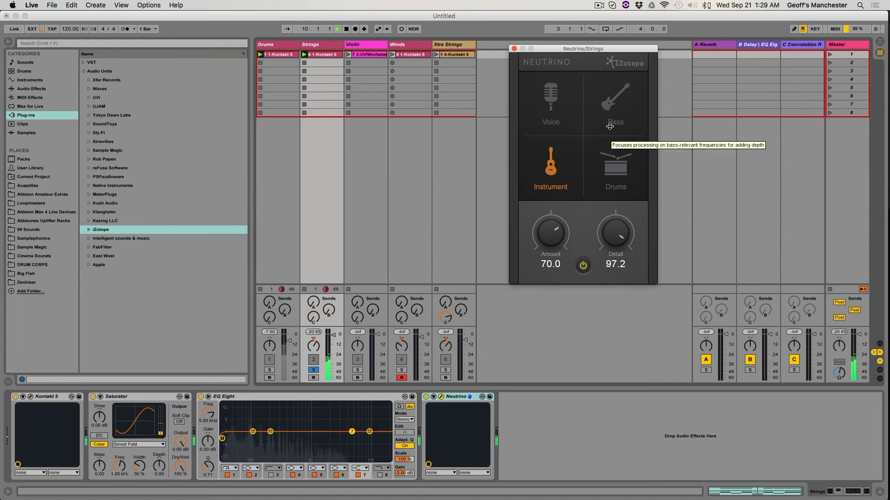
drag(610, 127, 614, 415)
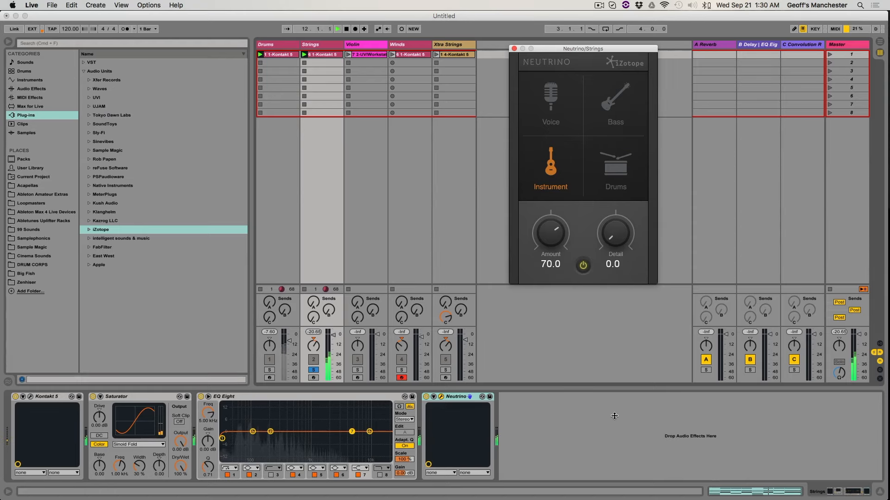
drag(615, 415, 581, 290)
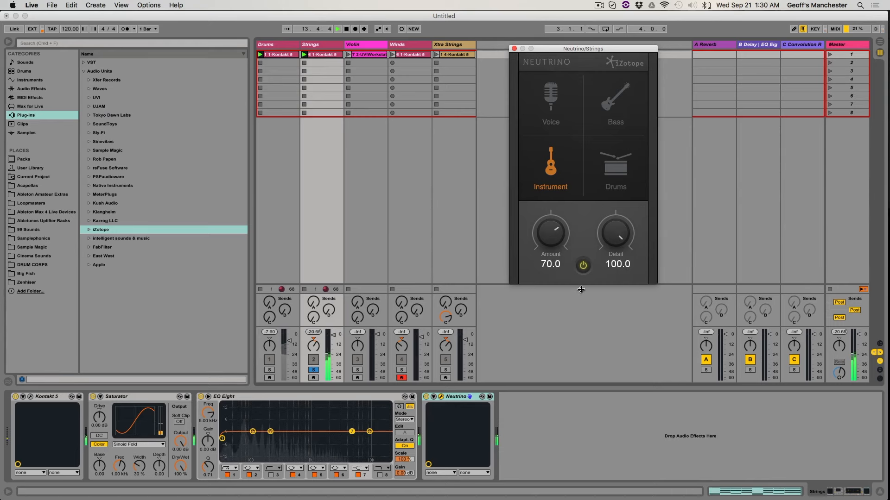
drag(581, 289, 588, 401)
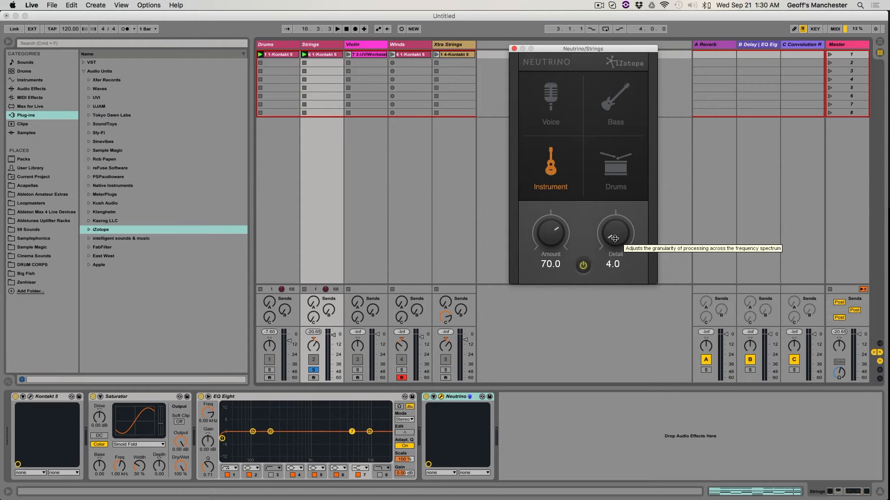
Solo Drums along with Strings, raise the Strings Neutrino's Detail to 96.8, and compare playback with its processing bypassed and enabled
click(269, 370)
key(space)
drag(610, 238, 609, 132)
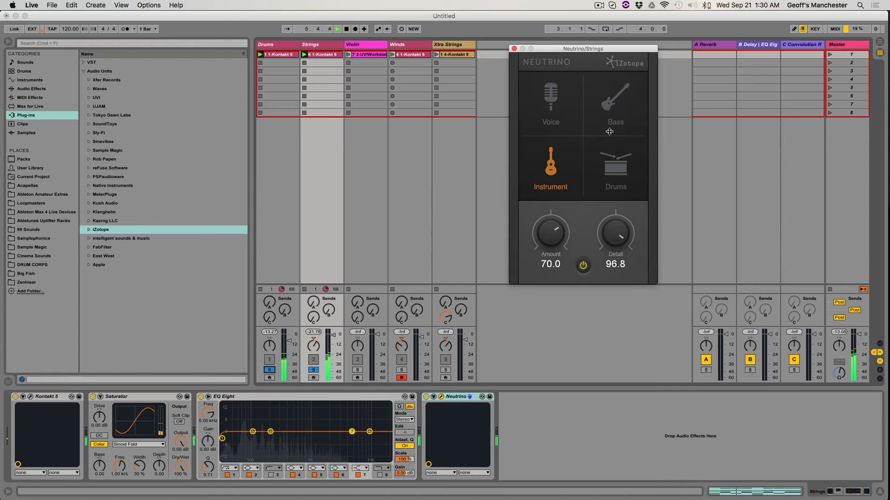
click(583, 268)
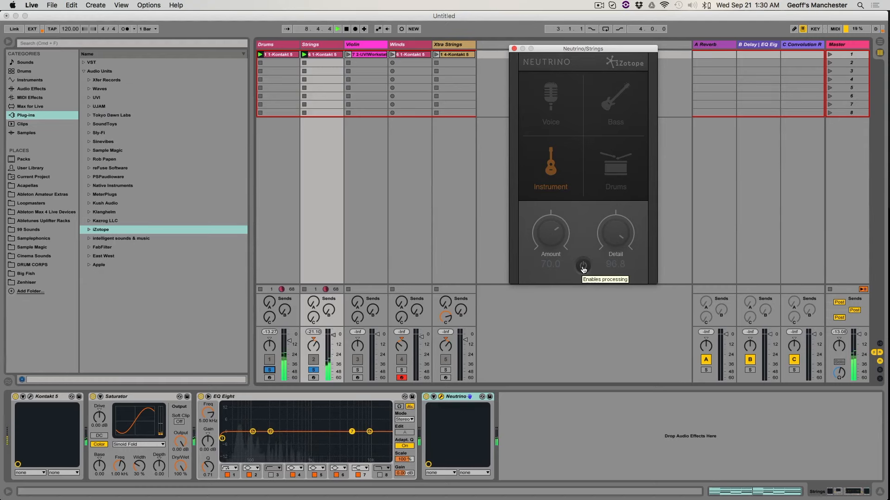
click(583, 268)
Set the Strings Neutrino's Amount to 97.2 and Detail to 0.0, and solo only the Strings track
drag(538, 234, 540, 203)
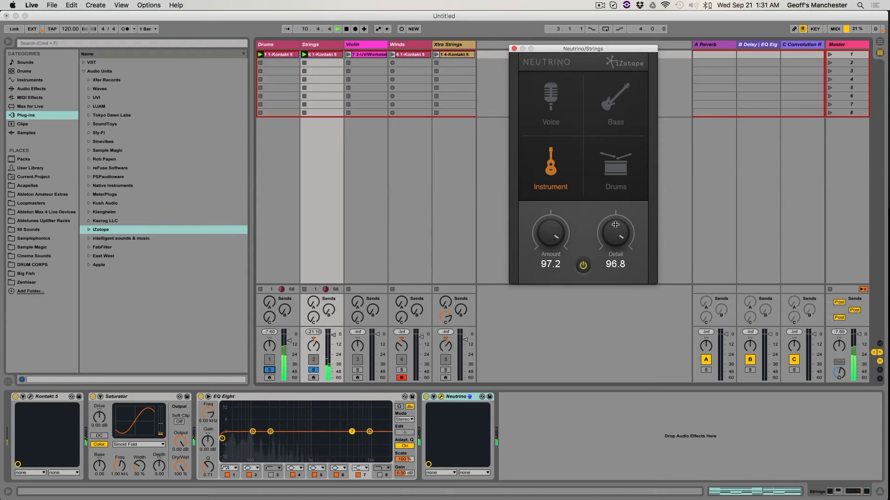
drag(616, 224, 608, 374)
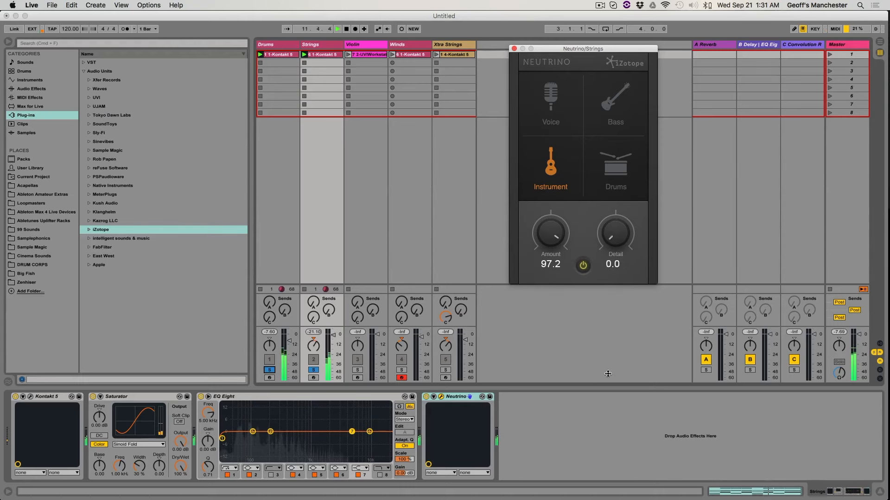
click(316, 373)
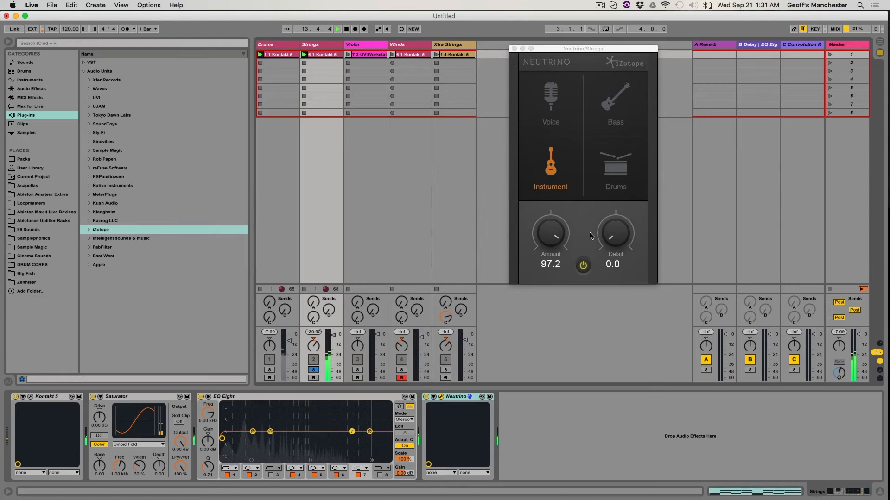
drag(610, 237, 619, 274)
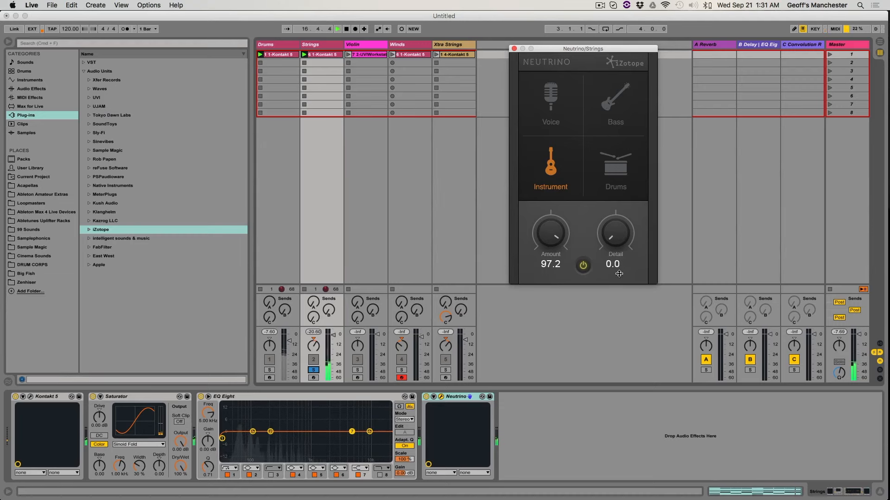
Sweep the Strings Neutrino's Detail up to 100.0 and back to 0.0, switch it to Voice mode and restart playback
drag(619, 274, 616, 154)
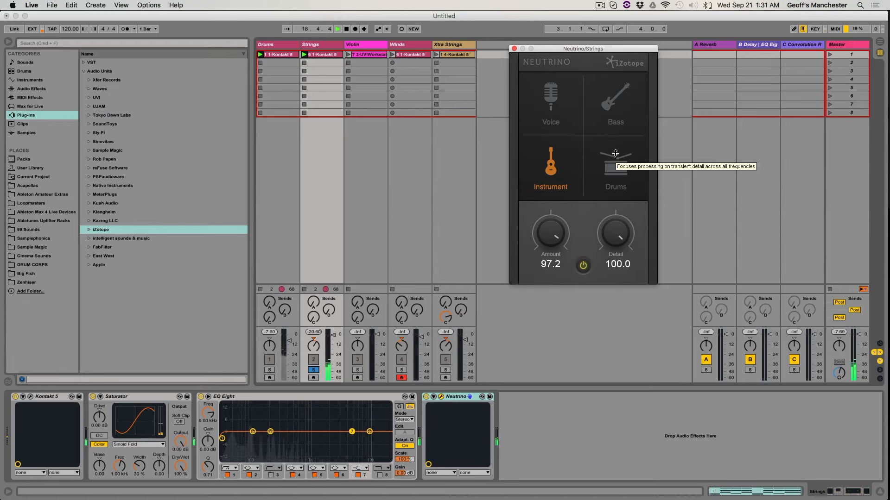
drag(615, 153, 643, 291)
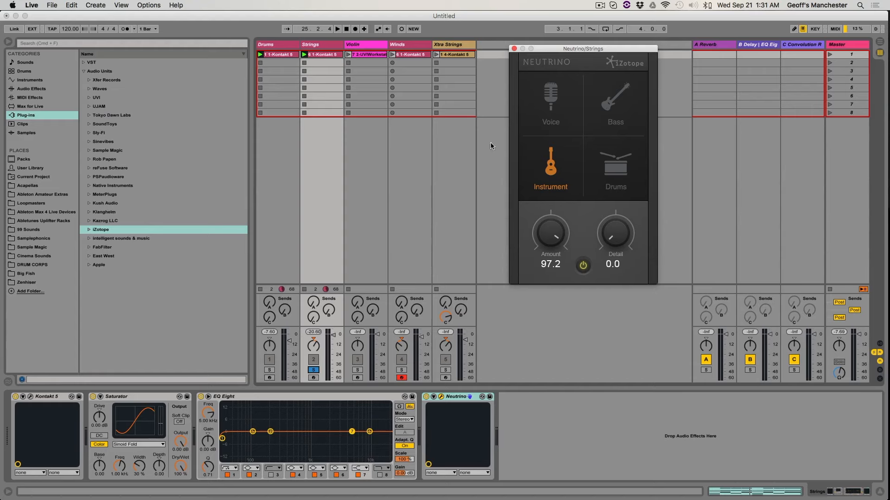
click(552, 96)
key(space)
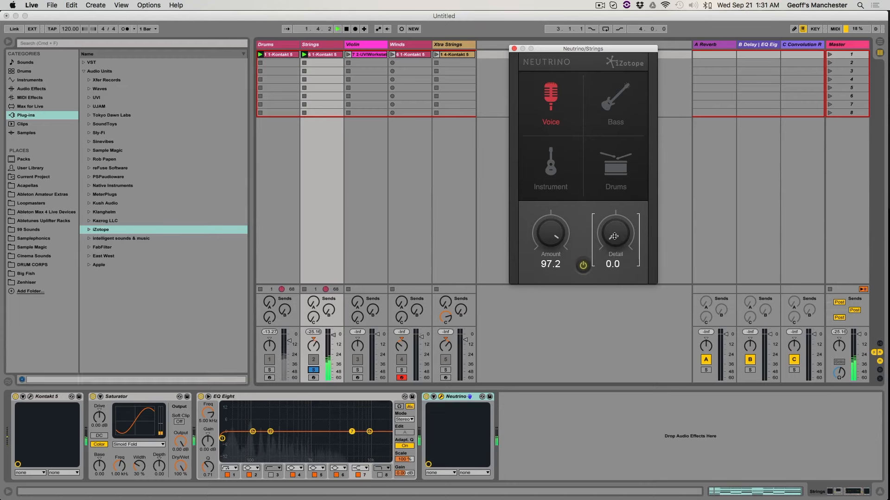
Set the Strings Neutrino's Amount to 64.8 and sweep its Detail up and down during playback, finishing at 84.0, and stop playback
drag(552, 234, 549, 276)
drag(614, 246, 614, 141)
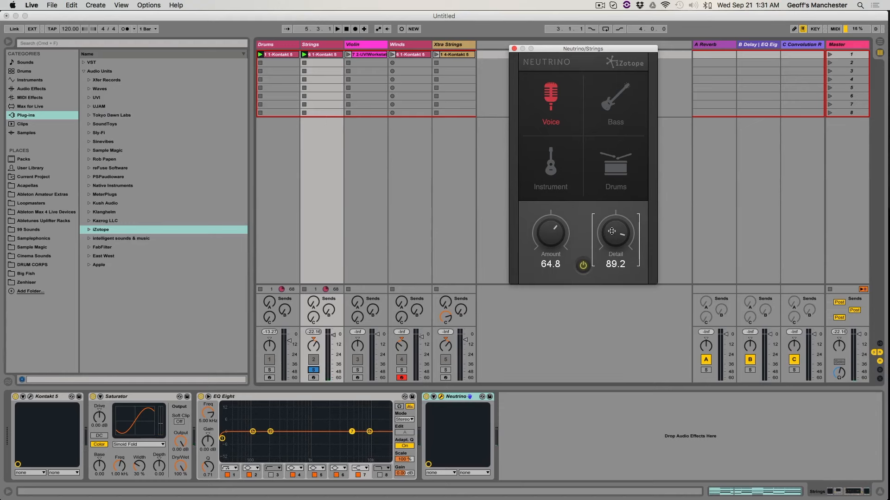
drag(615, 232, 598, 356)
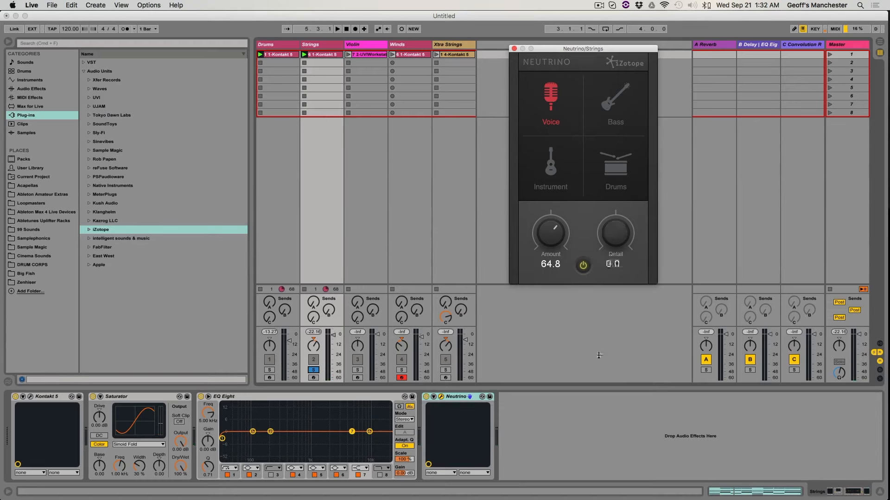
drag(598, 356, 617, 259)
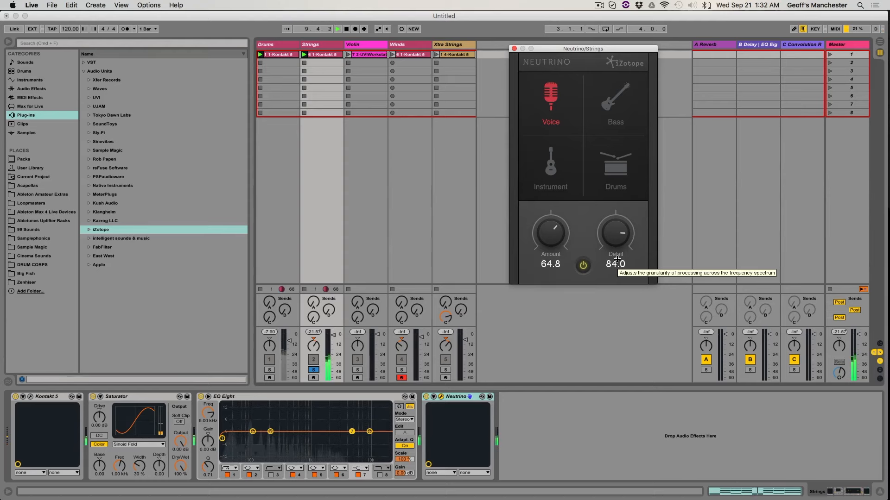
key(space)
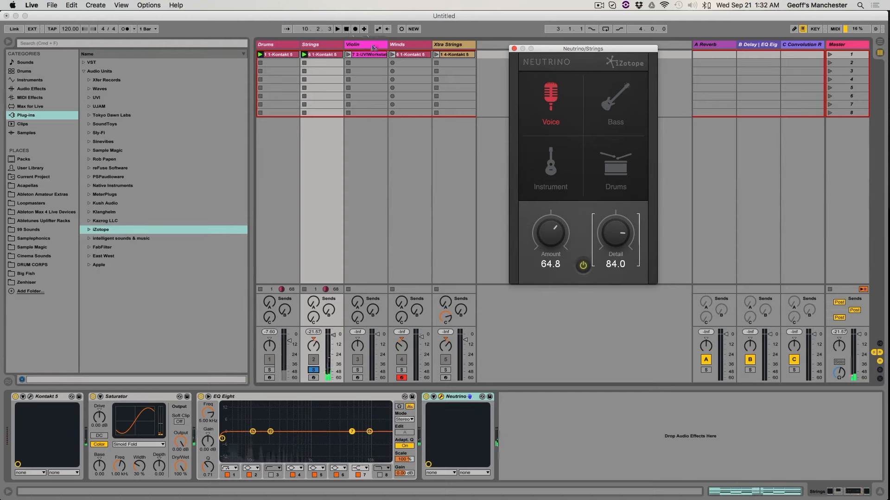
Play the Violin track soloed with its Neutrino window placed over the empty track area, and open its UVIWorkstation instrument
click(373, 47)
click(108, 398)
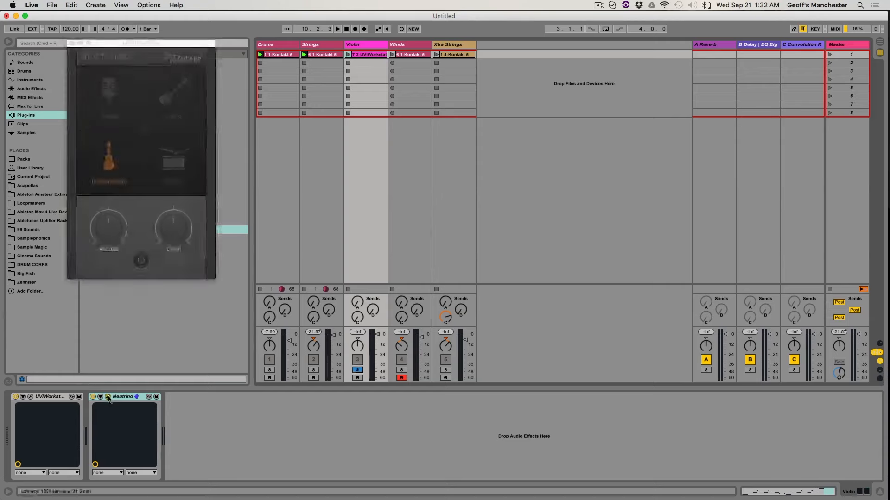
drag(139, 44, 558, 87)
key(space)
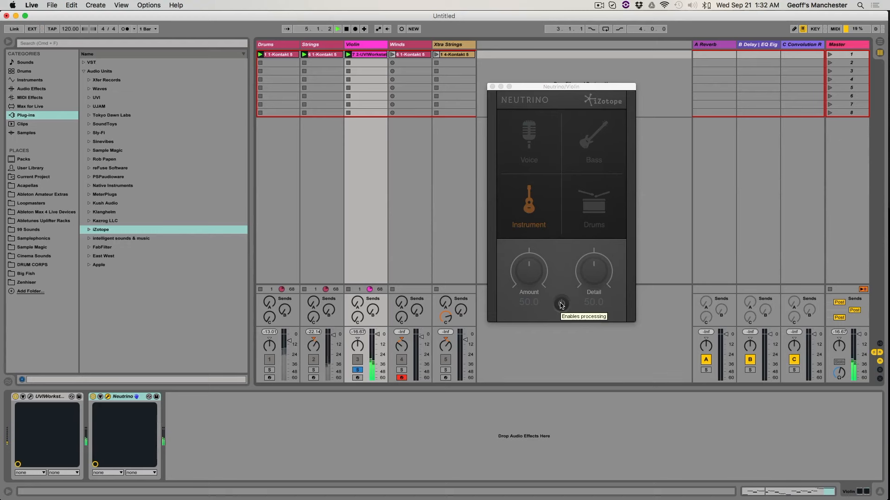
click(31, 396)
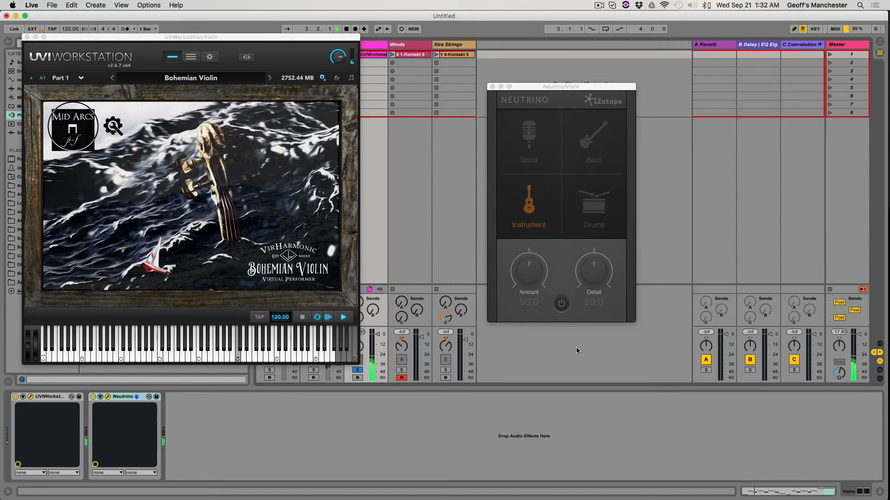
Enable the Violin Neutrino's processing and lower both its Amount and Detail to 0.0
click(561, 304)
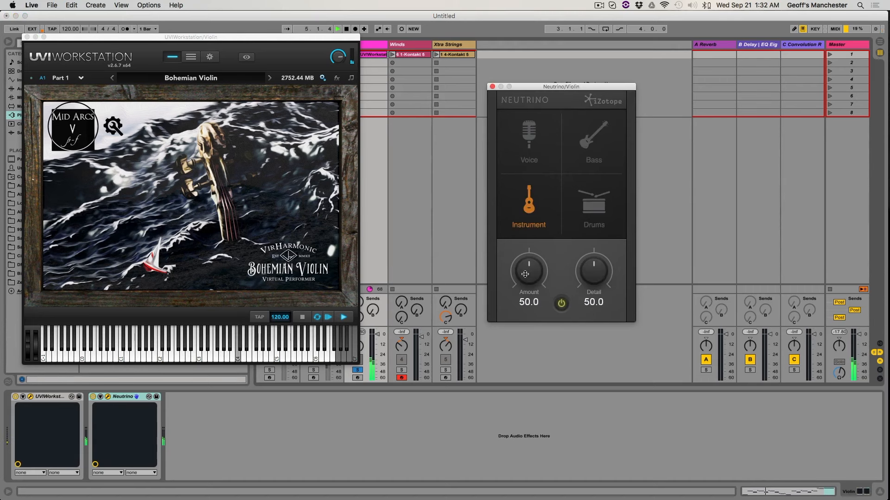
drag(529, 276, 530, 349)
drag(592, 277, 587, 350)
drag(537, 279, 533, 373)
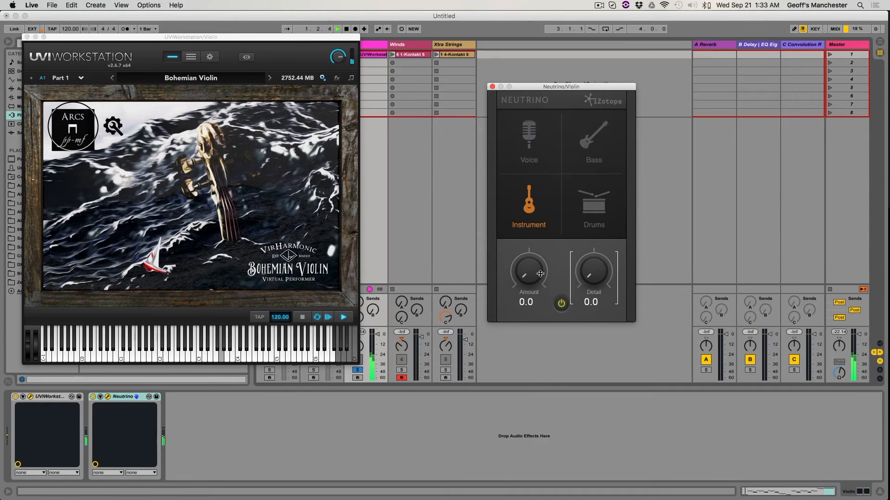
Raise the Violin Neutrino's Amount to 70.0 and its Detail to 96.8 during playback
drag(527, 273, 528, 192)
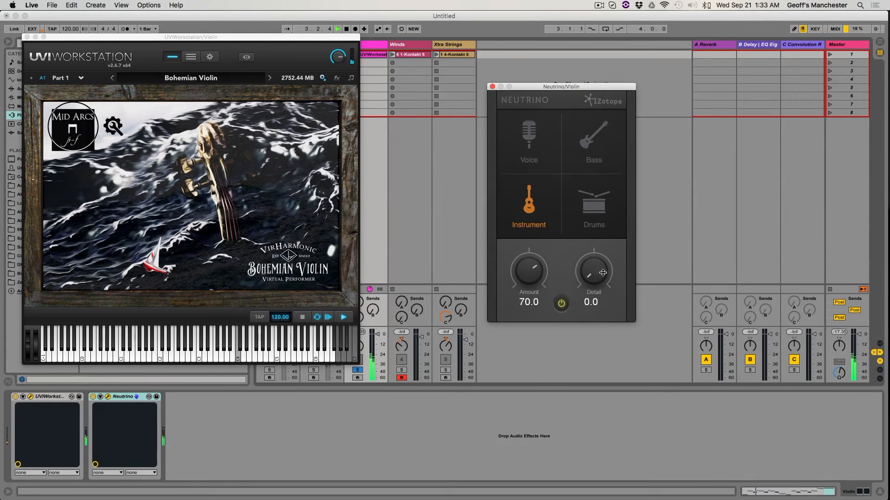
drag(602, 270, 597, 176)
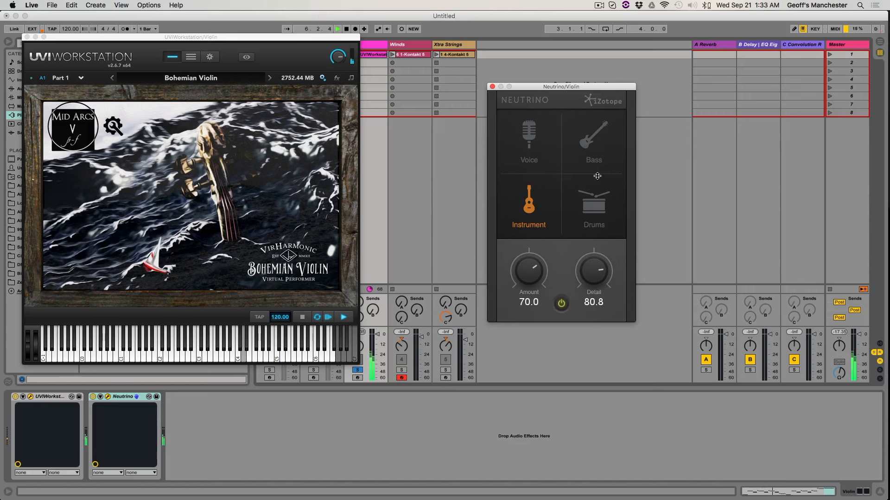
drag(597, 176, 598, 160)
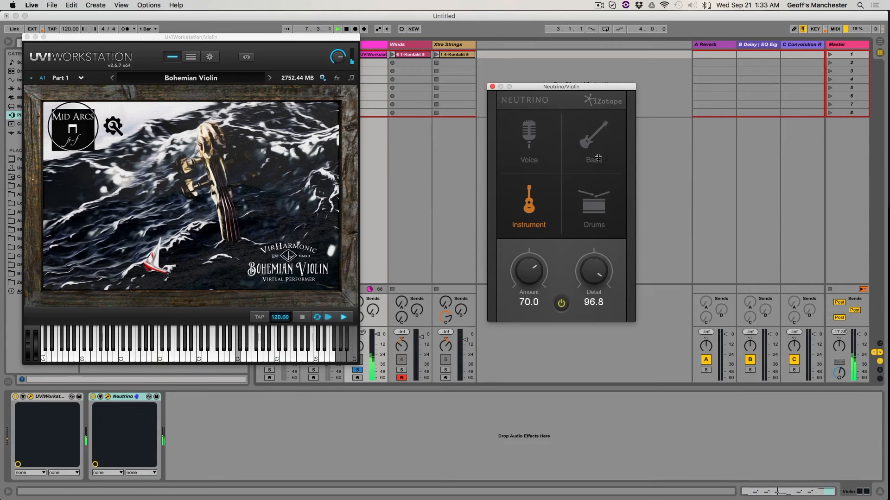
Compare the Violin playback with Neutrino's processing bypassed and enabled, leaving it enabled
click(561, 303)
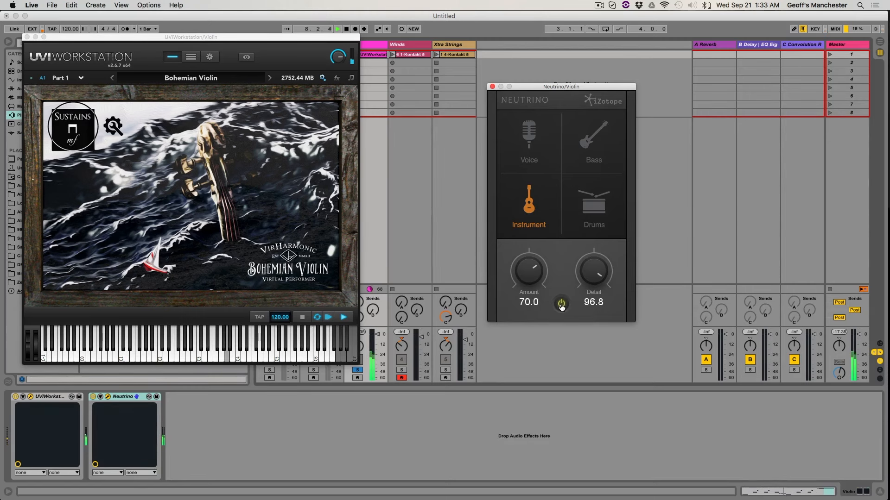
click(561, 304)
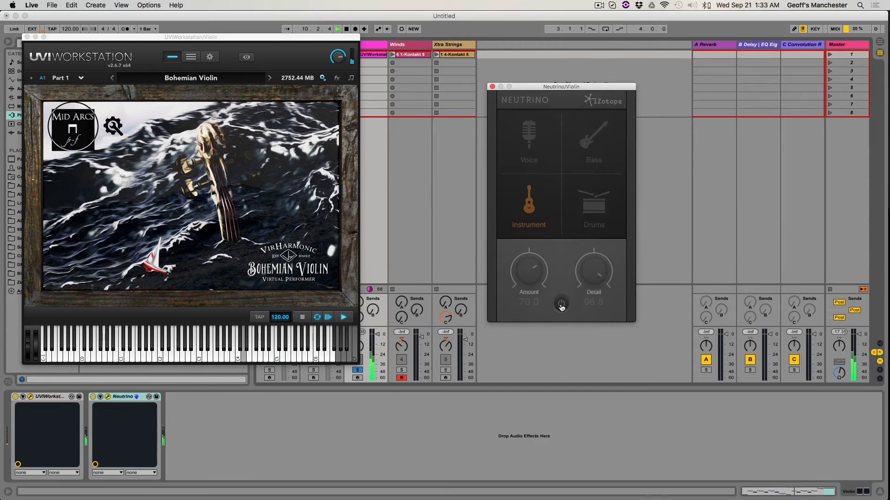
click(561, 304)
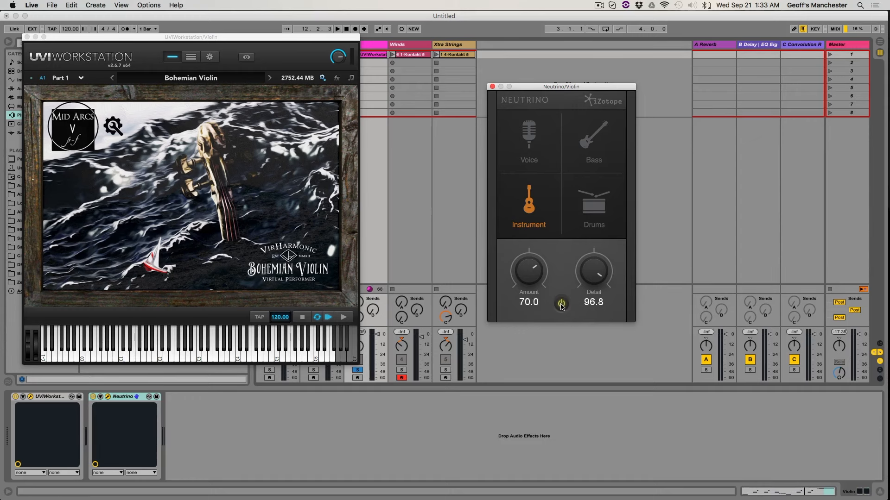
key(space)
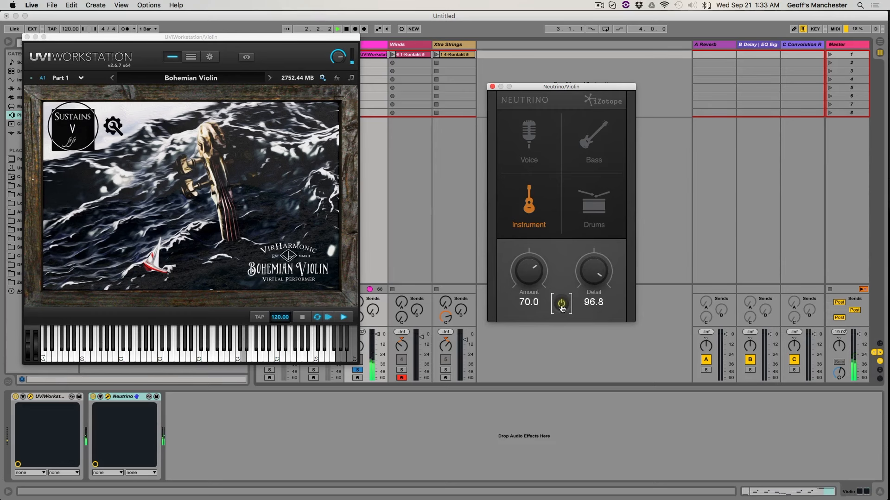
click(562, 305)
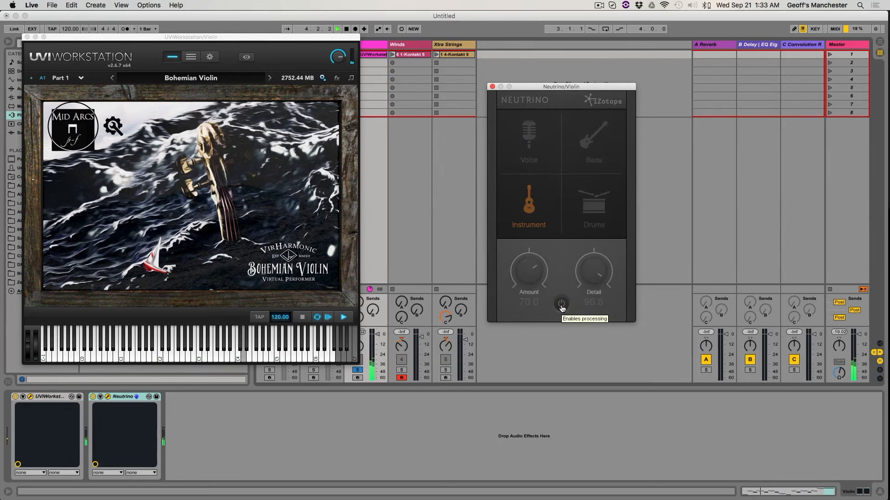
click(561, 305)
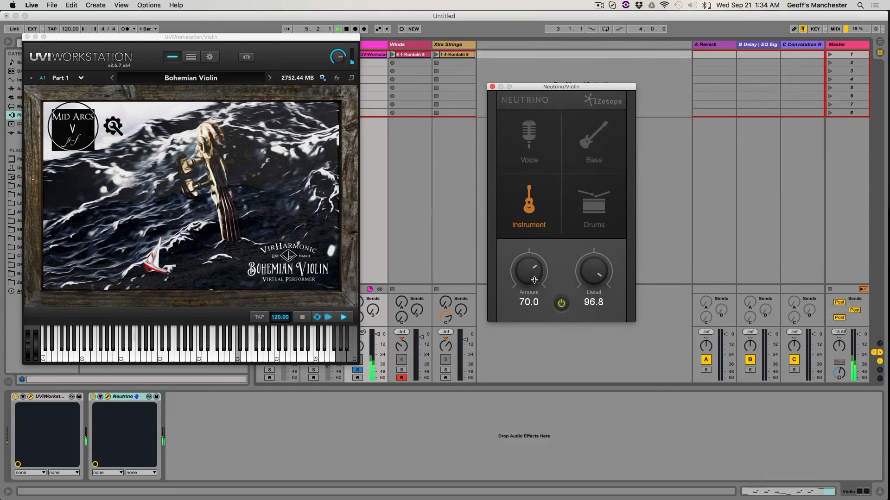
Set the Violin Neutrino's Amount to 94.0 and Detail to 91.2, and stop playback
drag(526, 270, 527, 243)
drag(597, 270, 592, 288)
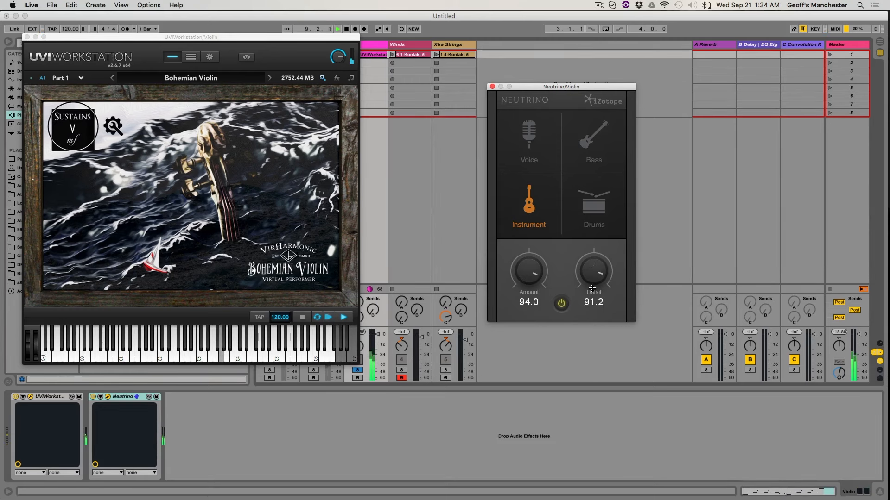
key(space)
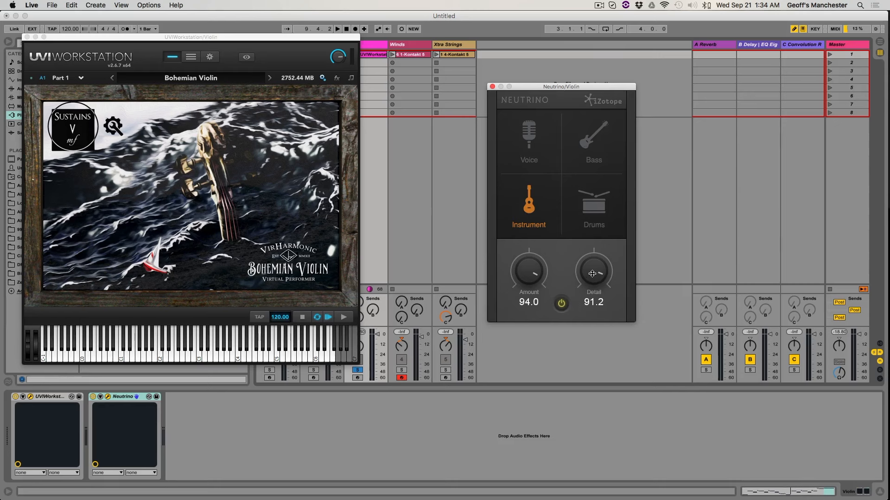
Restart playback and sweep the Violin Neutrino's Detail between 0.0 and 84.0, finishing at 0.0
key(space)
drag(593, 273, 586, 394)
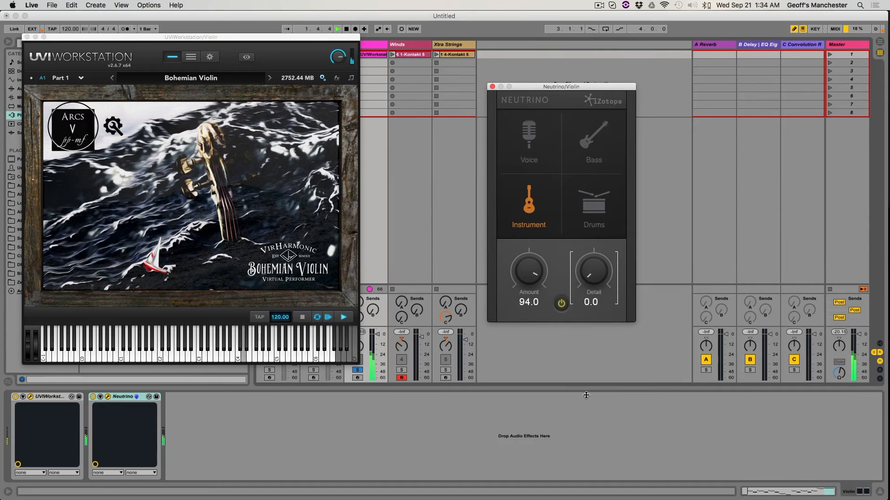
drag(587, 395, 587, 298)
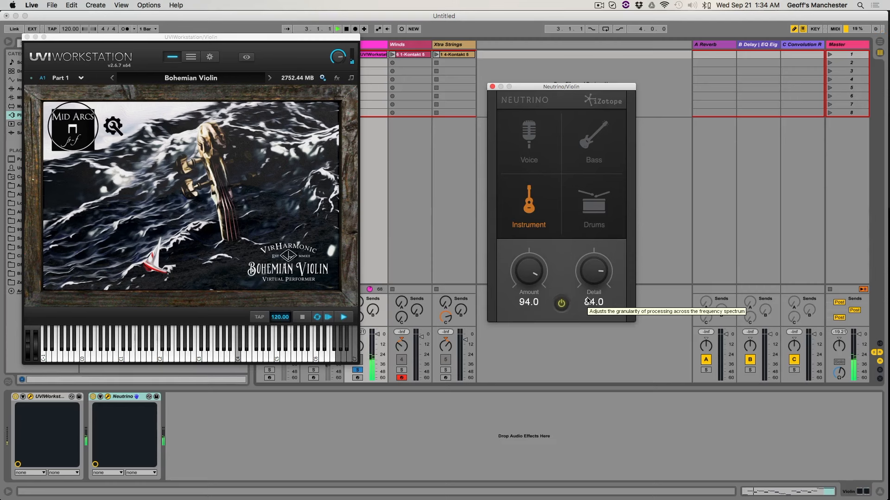
drag(593, 263, 556, 499)
key(space)
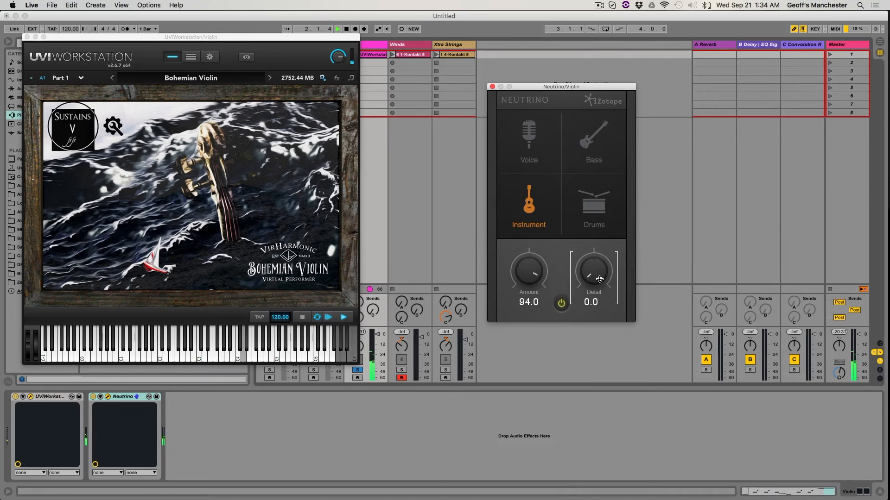
Raise and vary the Violin Neutrino's Detail during playback, finishing at 100.0, and close the UVIWorkstation window once playback is stopped
drag(600, 282, 607, 183)
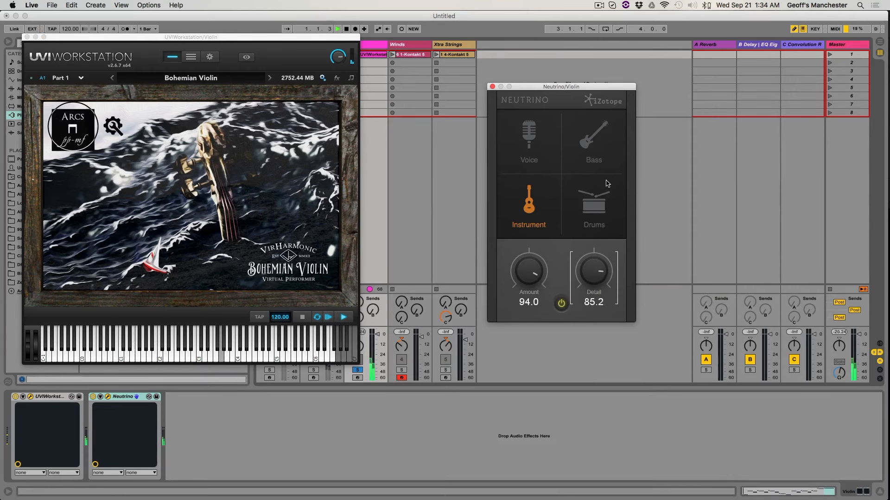
drag(593, 260, 596, 240)
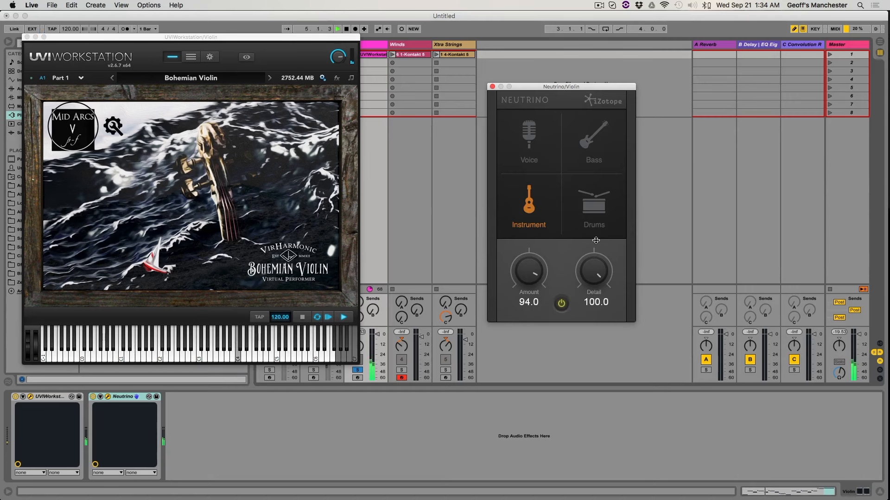
mouse_move(602, 271)
mouse_down()
mouse_move(607, 387)
mouse_move(605, 288)
mouse_up()
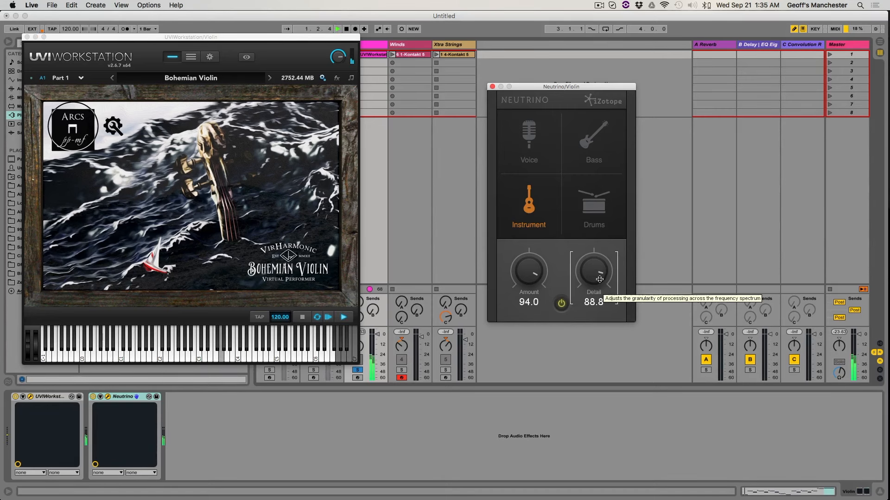
mouse_move(604, 288)
mouse_down()
mouse_move(597, 393)
mouse_move(598, 281)
mouse_up()
key(space)
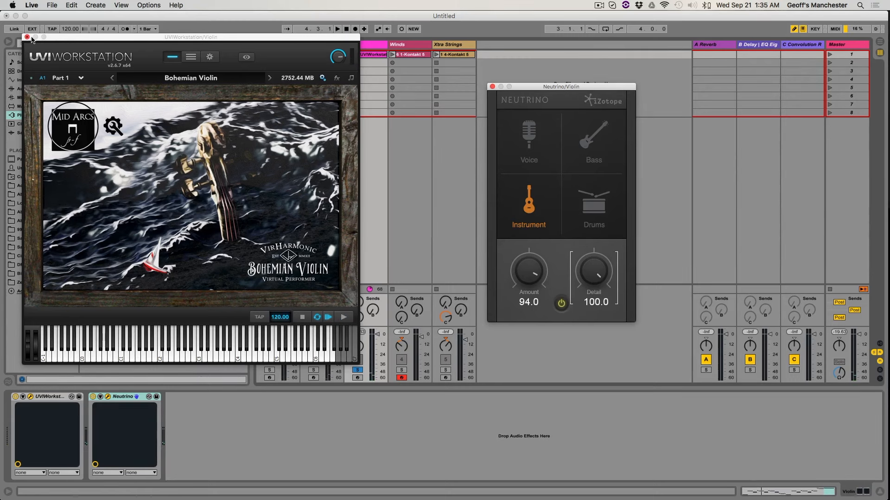
click(27, 37)
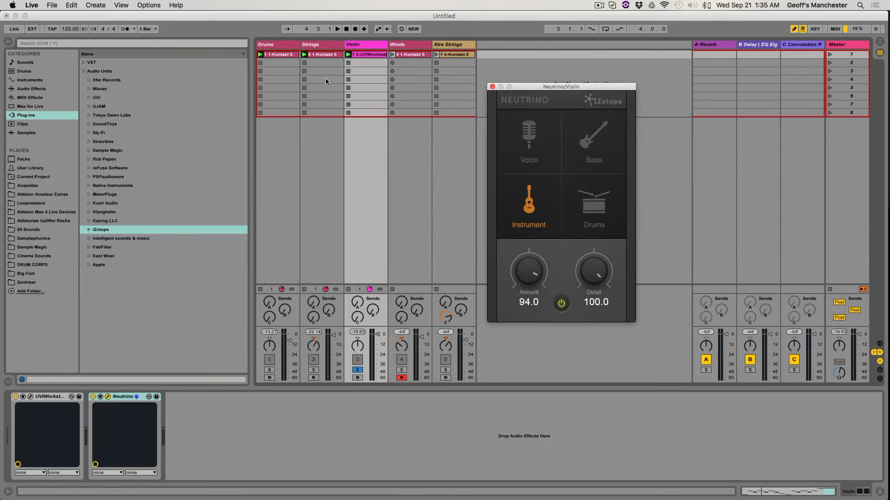
Solo the Winds track and open its Neutrino, placing the window clear of the tracks
click(393, 45)
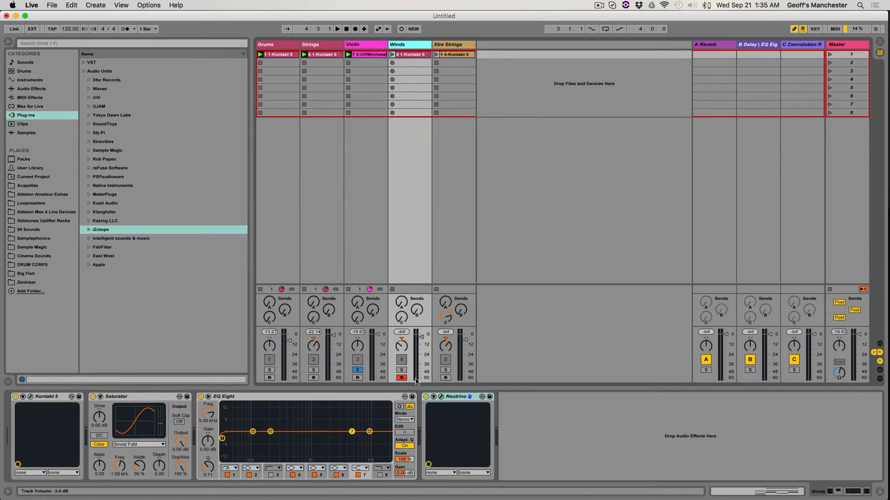
click(401, 370)
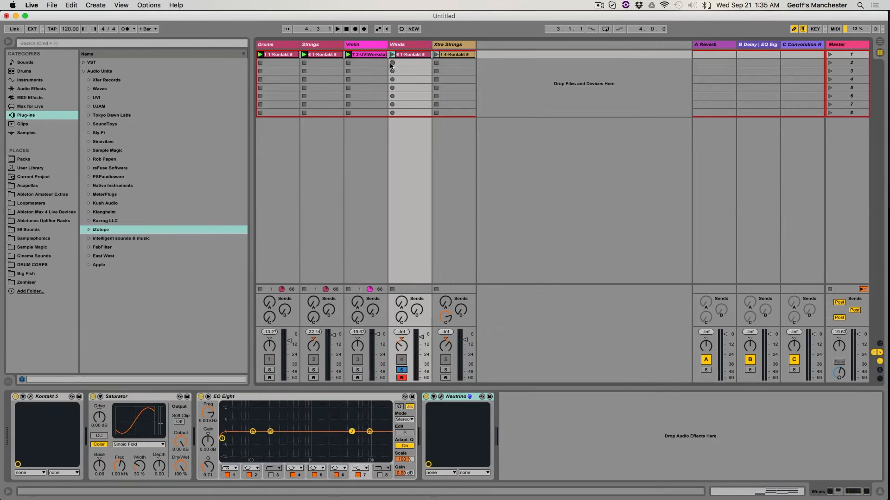
click(441, 397)
drag(122, 43, 592, 55)
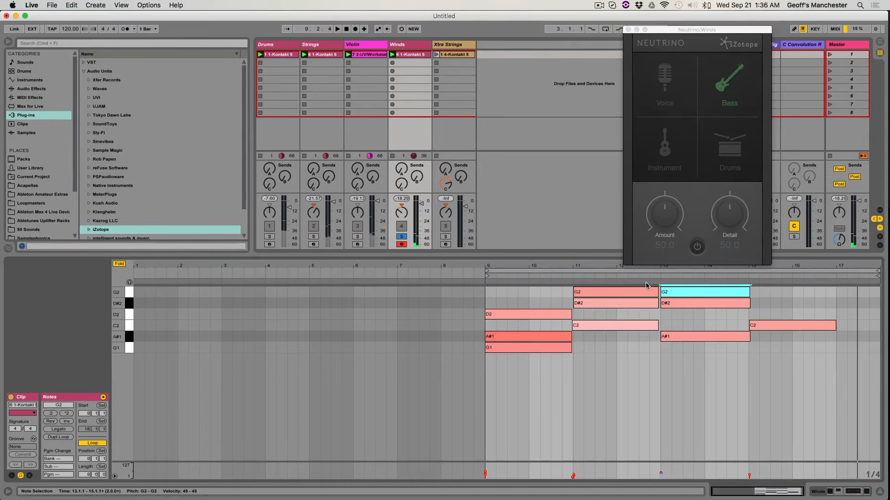
Enable the Winds Neutrino's processing in Bass mode, lower its Amount and Detail to 0.0, and start playback
click(698, 247)
drag(660, 214, 657, 391)
drag(722, 218, 703, 366)
key(space)
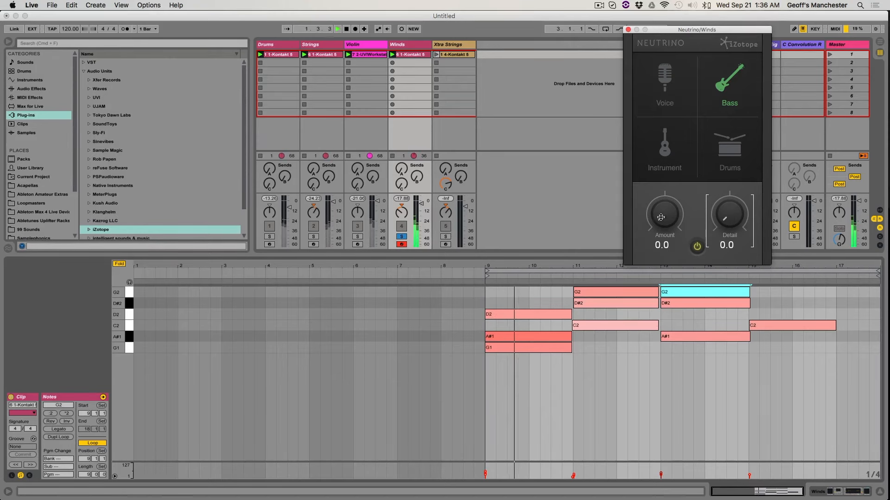
Raise the Winds Neutrino's Amount to 80.0 and Detail to 80.4, and shorten the Winds clip's loop to end at bar 17
drag(660, 218, 665, 120)
drag(734, 211, 728, 118)
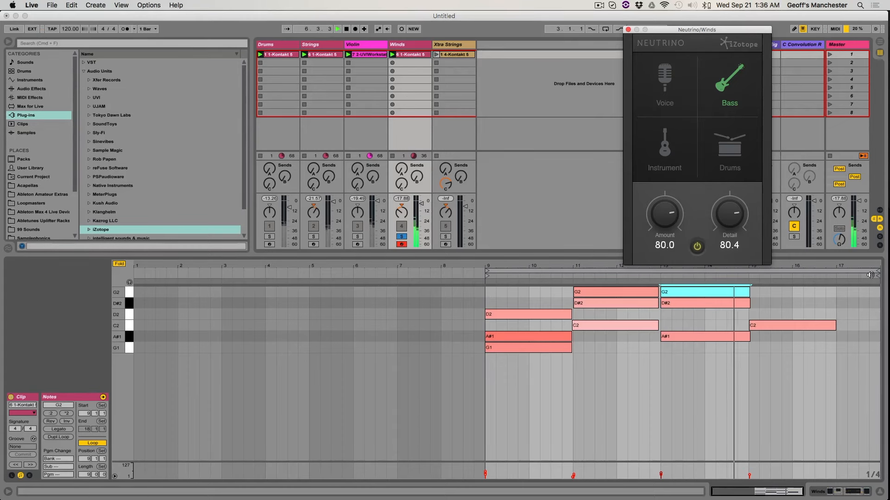
drag(870, 275, 838, 273)
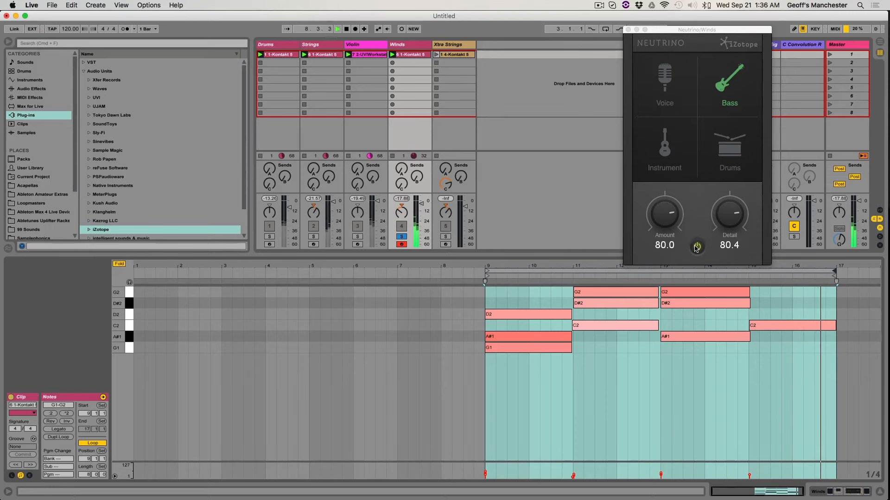
Set the Winds Neutrino's Amount to 92.8 and Detail to 93.6, and start playback from the beginning
drag(663, 213, 661, 199)
drag(726, 211, 723, 197)
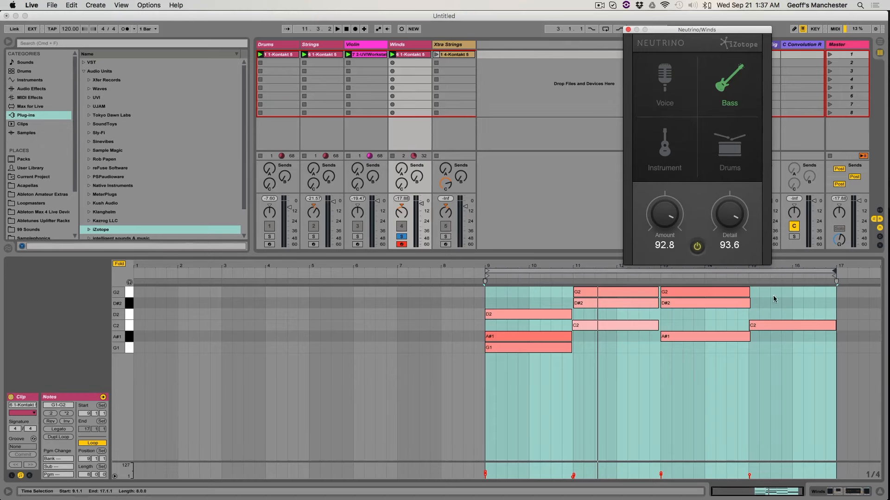
key(space)
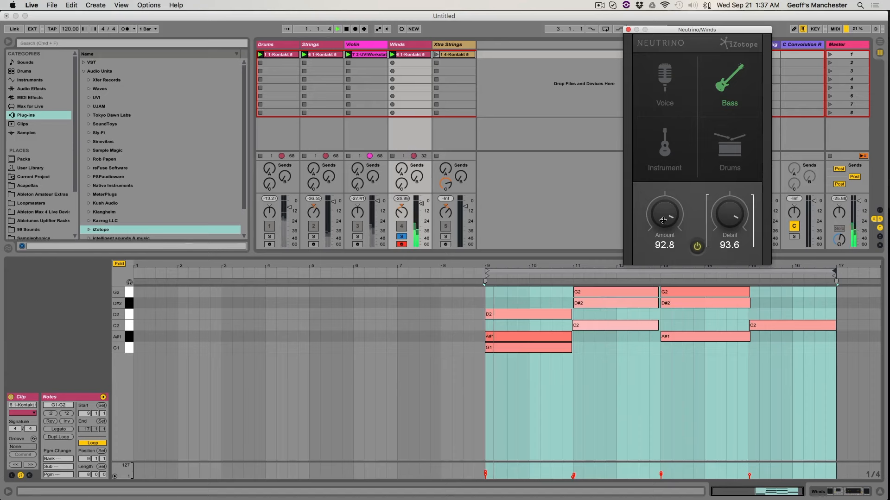
Bypass and re-enable the Winds Neutrino's processing during playback for comparison, and raise its Detail to 96.0 and beyond
click(697, 248)
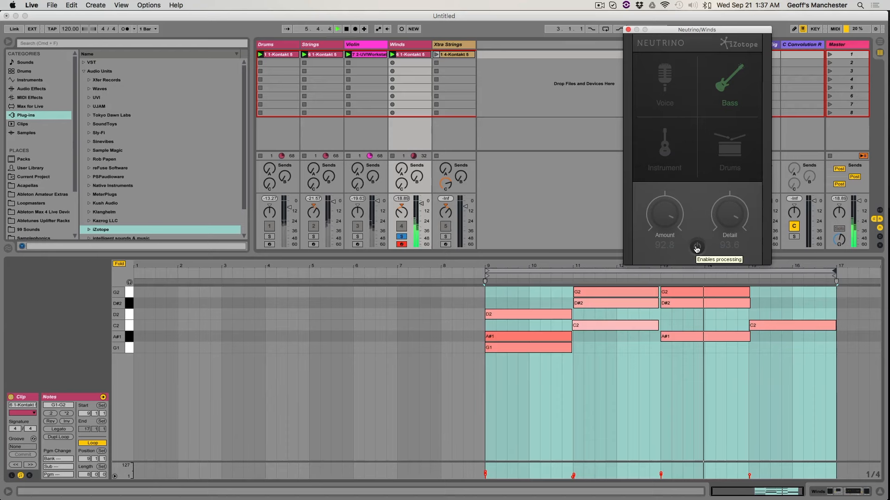
click(697, 248)
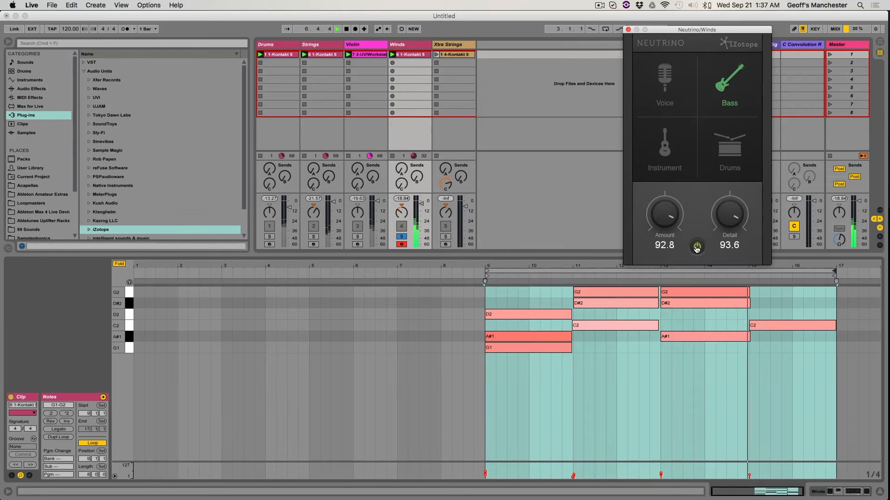
mouse_move(722, 221)
mouse_down()
mouse_move(726, 230)
mouse_move(729, 215)
mouse_up()
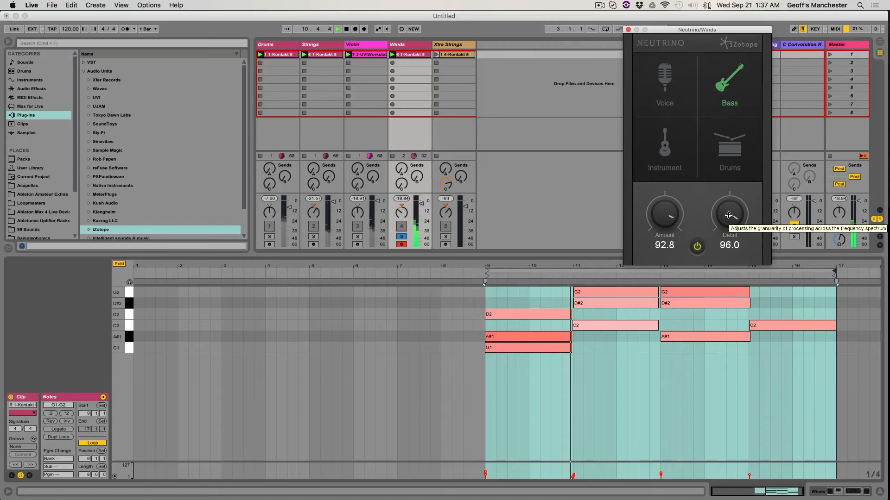
drag(728, 215, 725, 179)
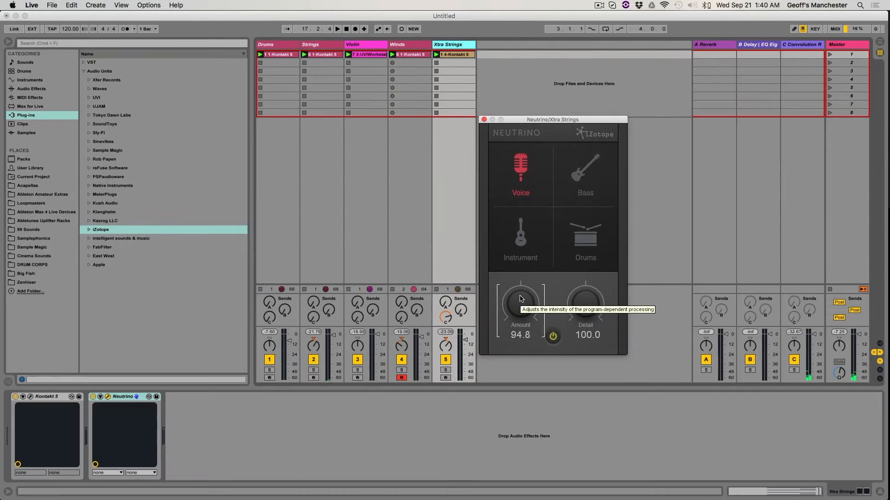